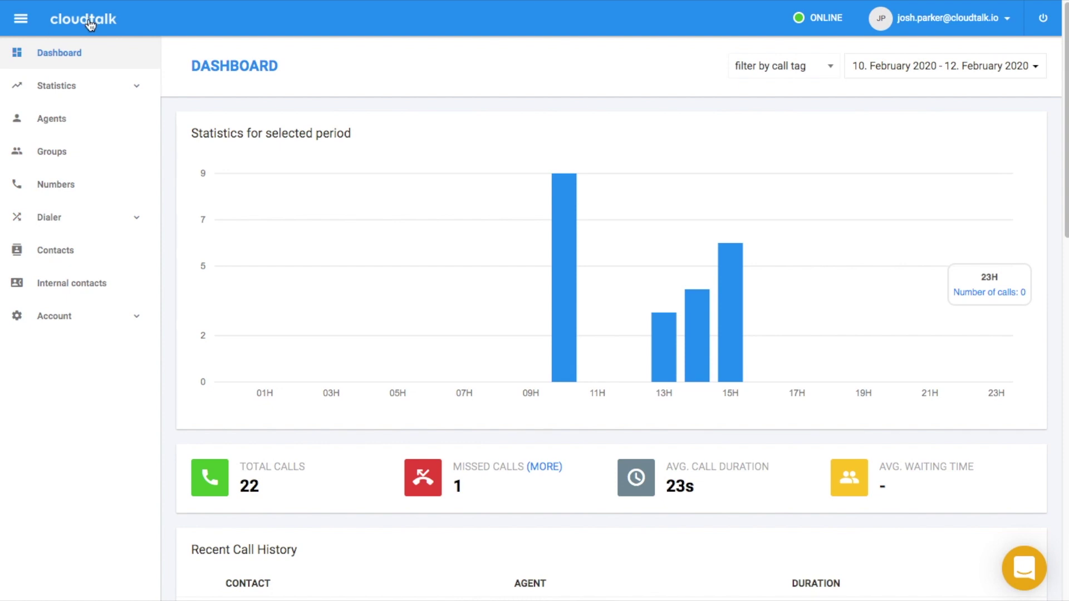
Step: Expand the Account section in the sidebar to show its options
left_click(106, 315)
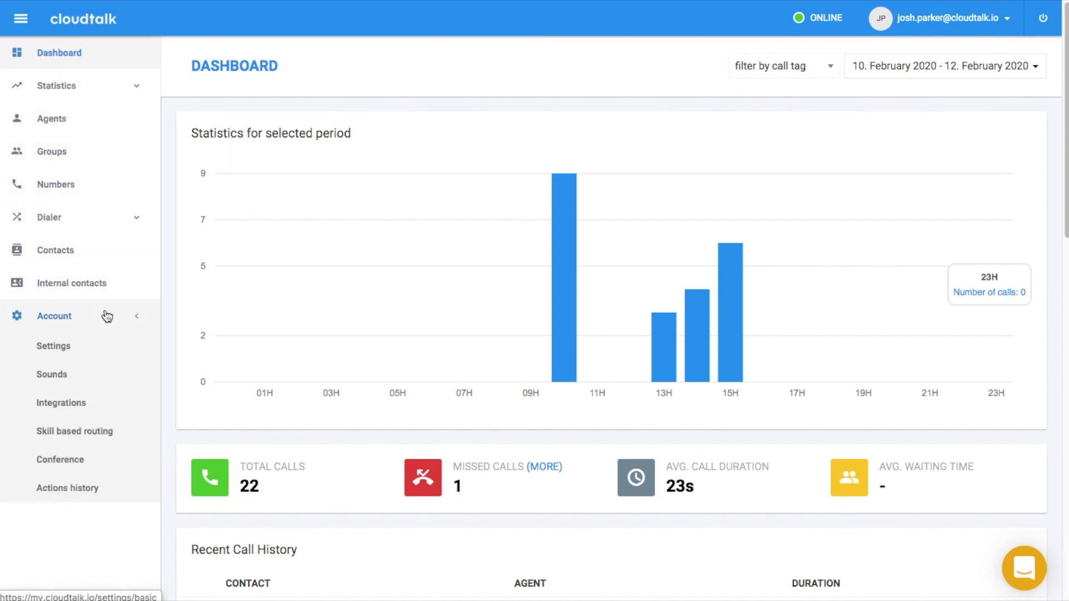
Step: Save the Zendesk Sell integration settings with contacts' tag zendesk_sell
left_click(104, 406)
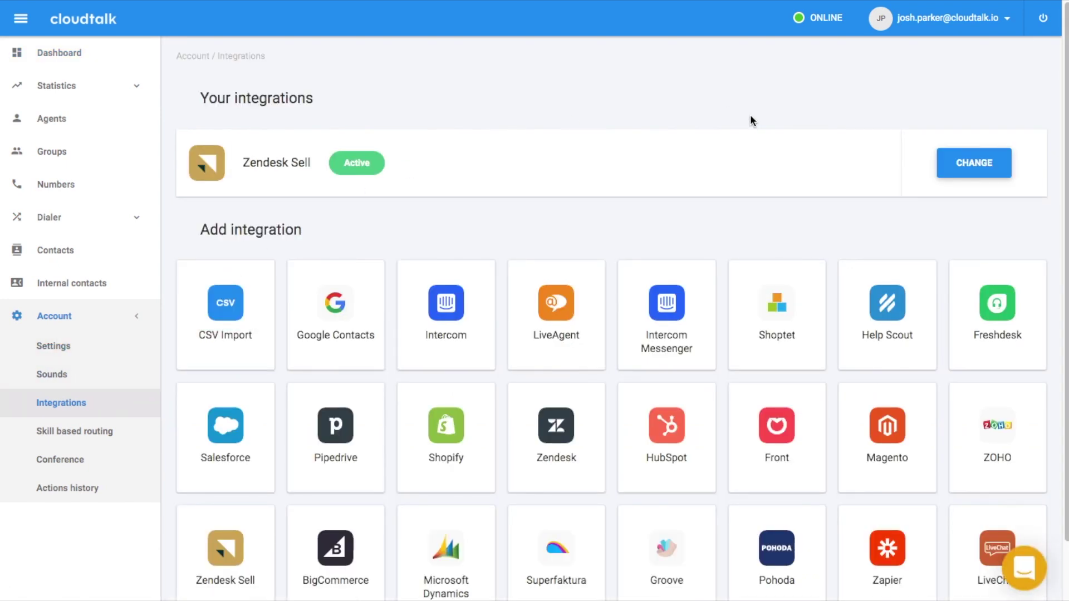
left_click(962, 165)
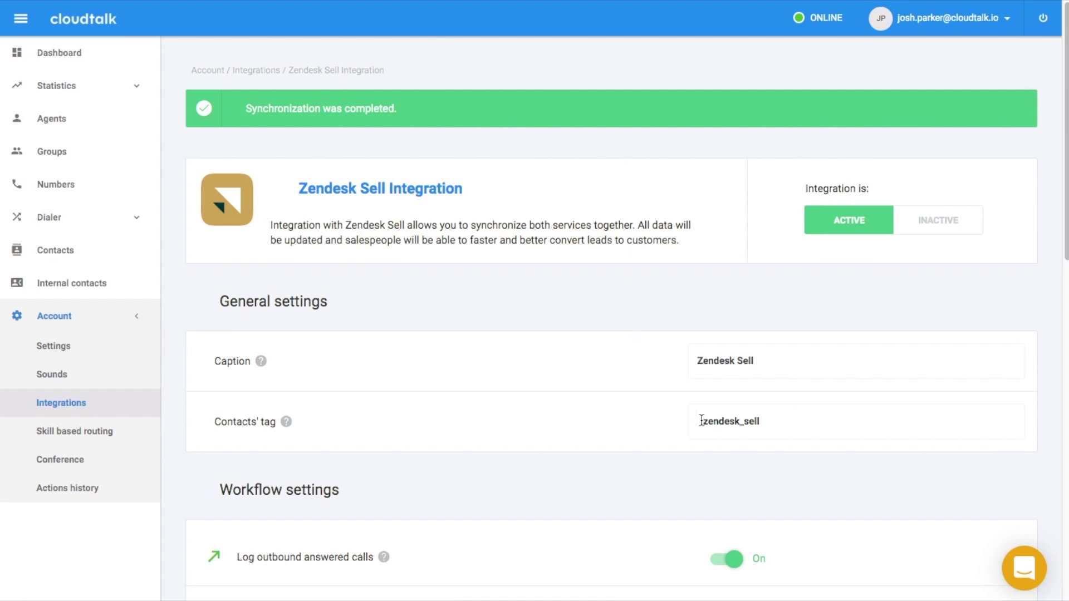
left_click_drag(700, 421, 773, 419)
left_click(750, 418)
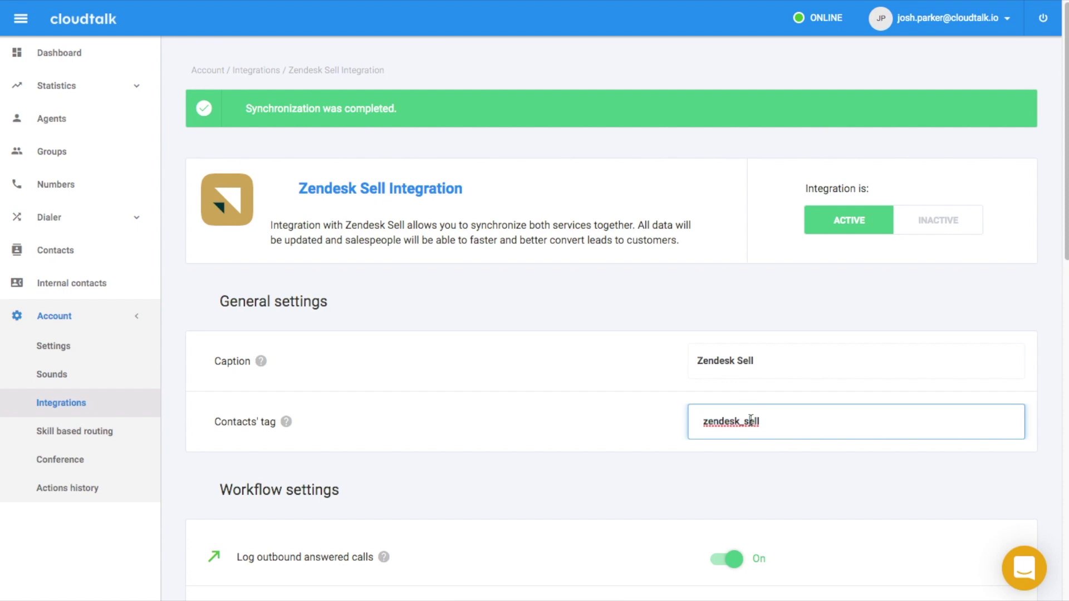
scroll(544, 412, "down", 10)
scroll(389, 474, "down", 3)
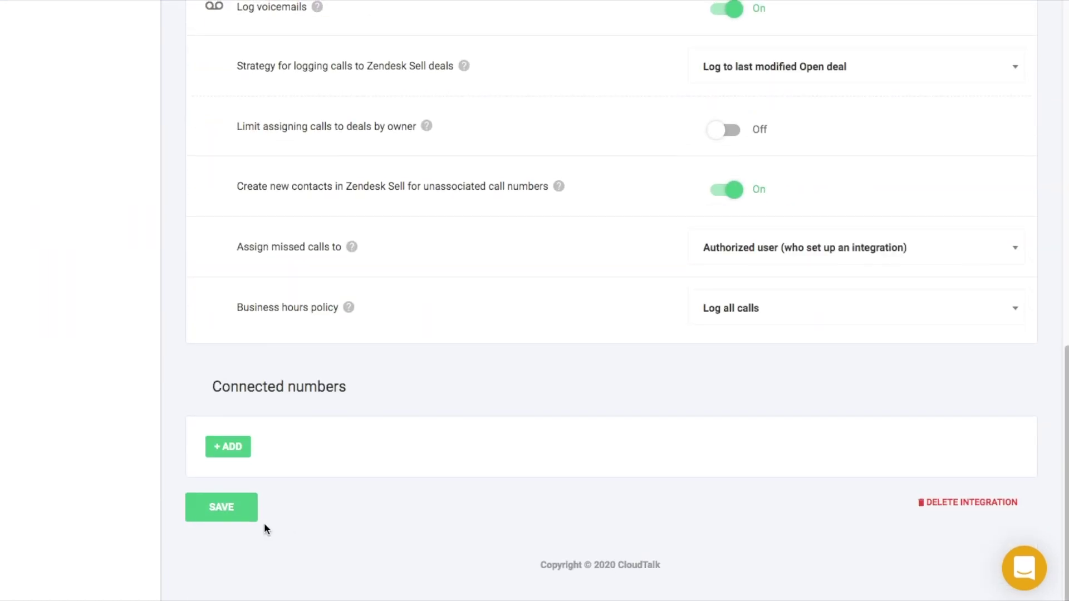
left_click(245, 507)
Step: Start a CSV import of contacts_campaign.csv with the contacts tagged testpowerdialer
left_click(83, 409)
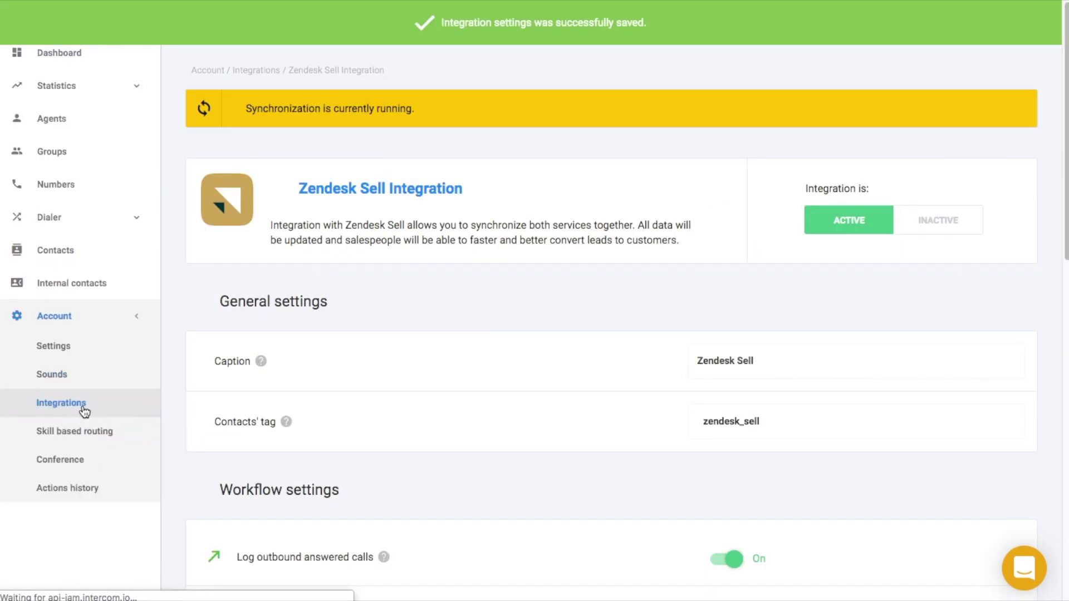
mouse_move(225, 314)
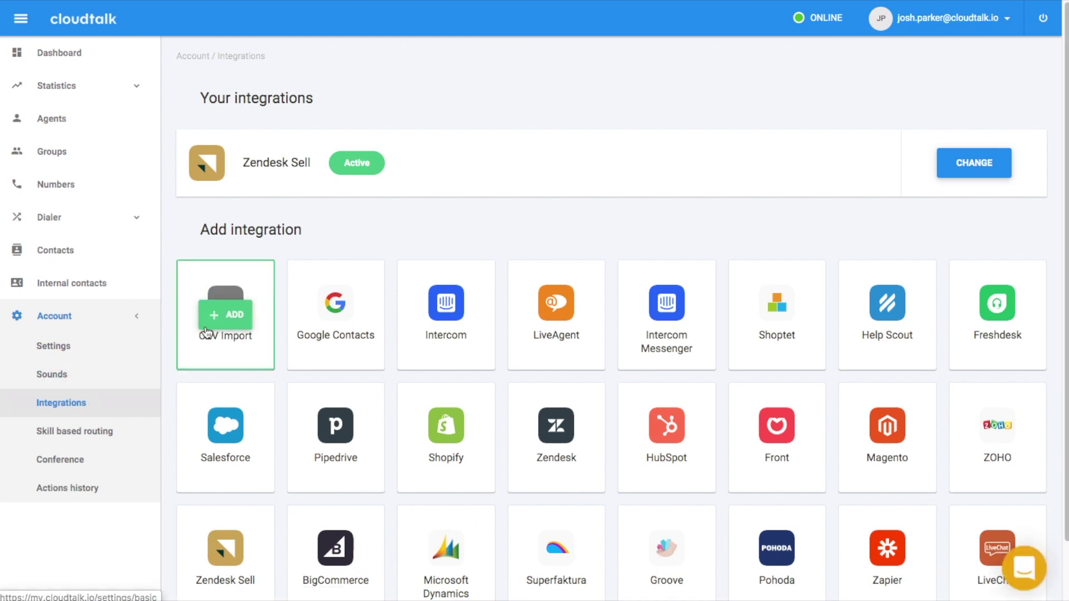
left_click(226, 323)
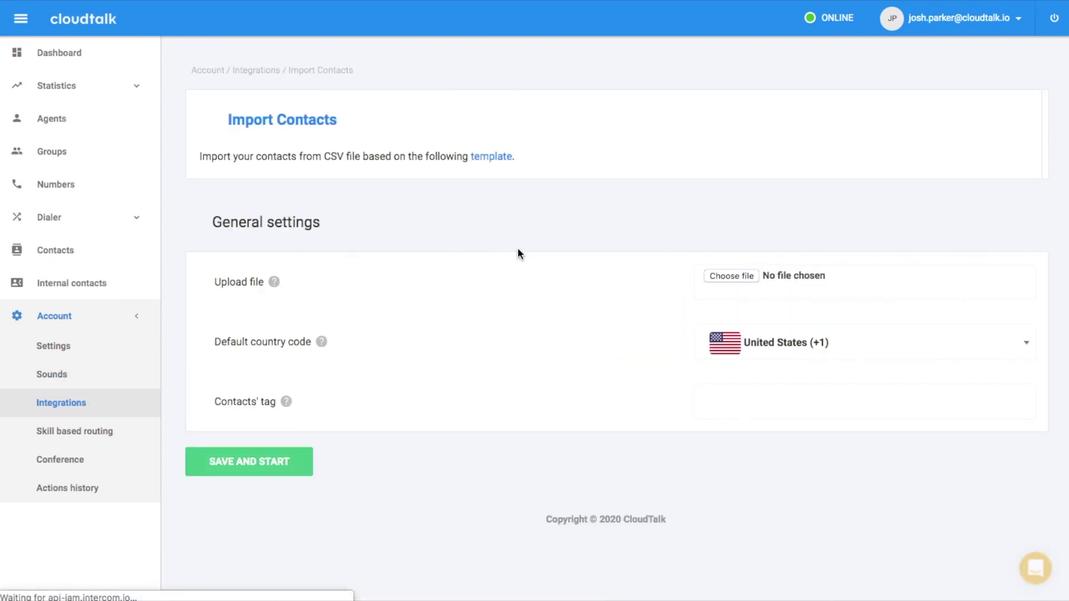
left_click(718, 276)
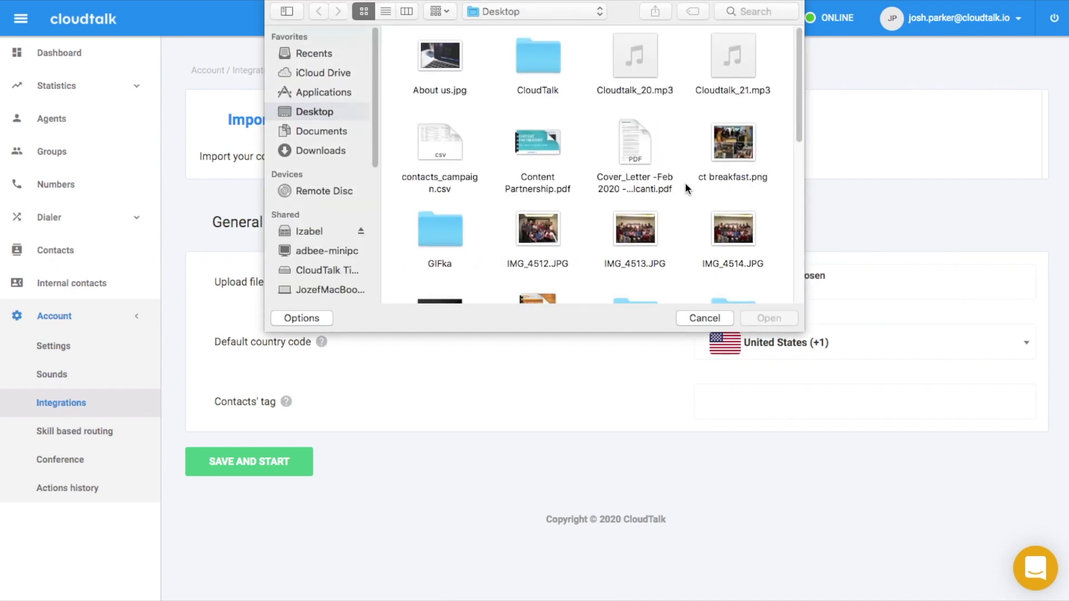
left_click(444, 139)
left_click(782, 319)
left_click(793, 400)
type("test")
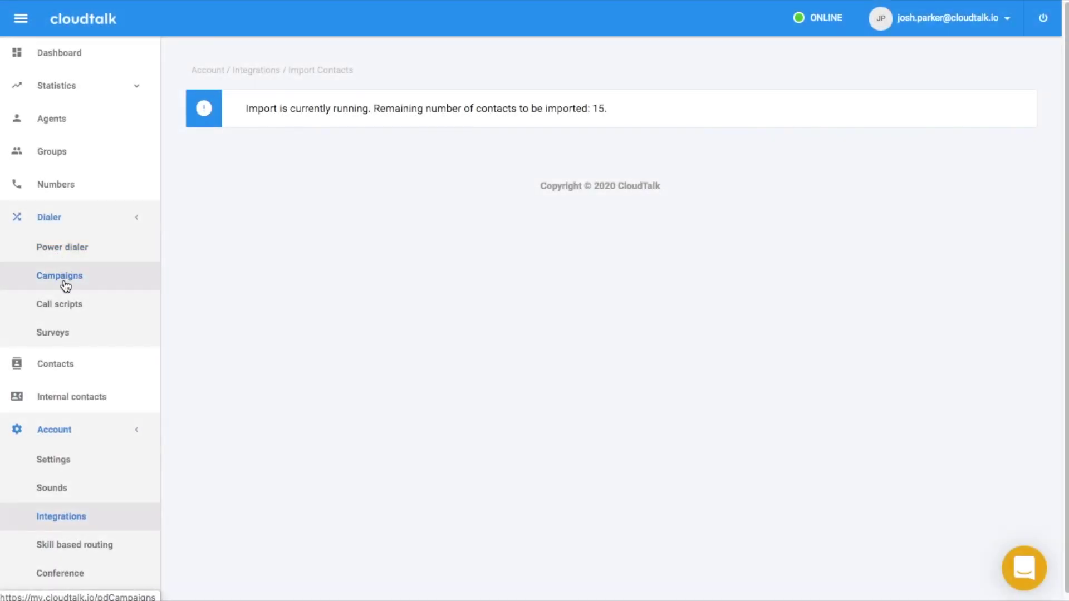
Step: Open the Call Script for sales team and review its greeting and question prompts
left_click(66, 305)
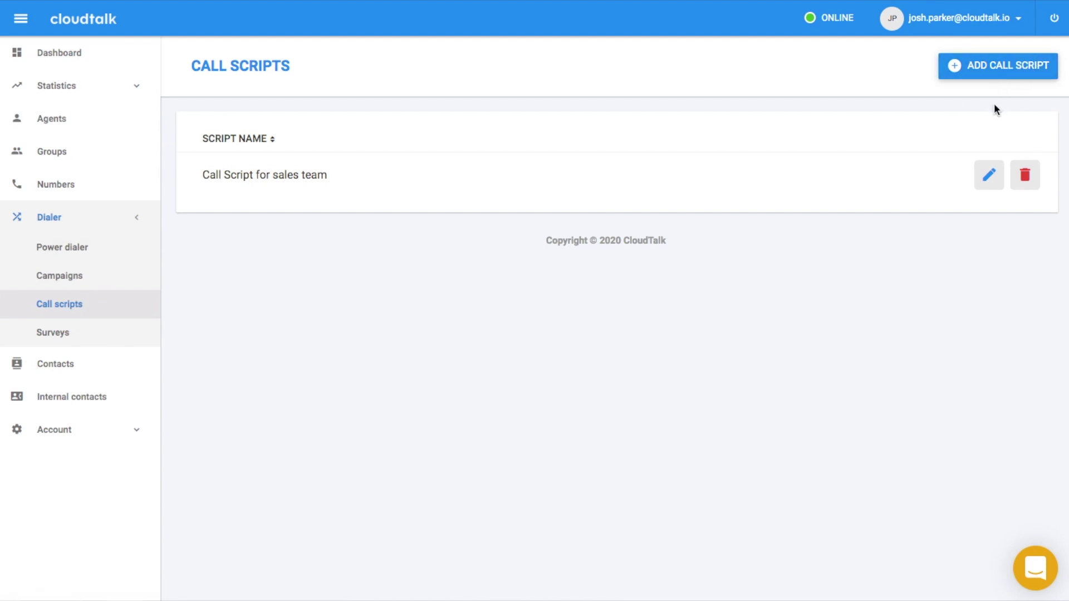
left_click(988, 175)
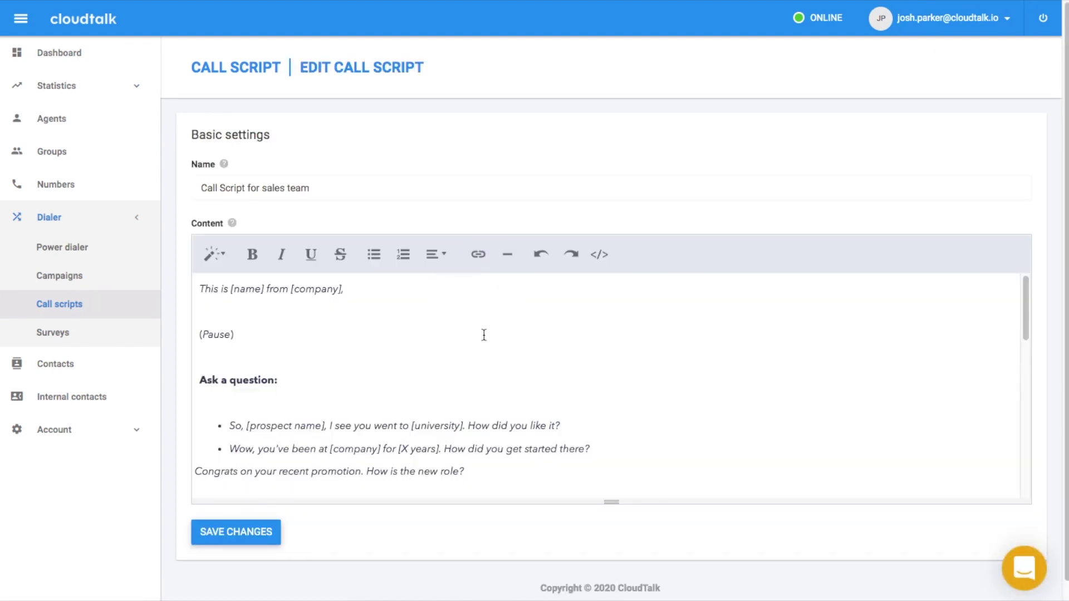
scroll(484, 335, "down", 5)
scroll(484, 334, "down", 2)
scroll(484, 335, "up", 3)
scroll(483, 335, "up", 4)
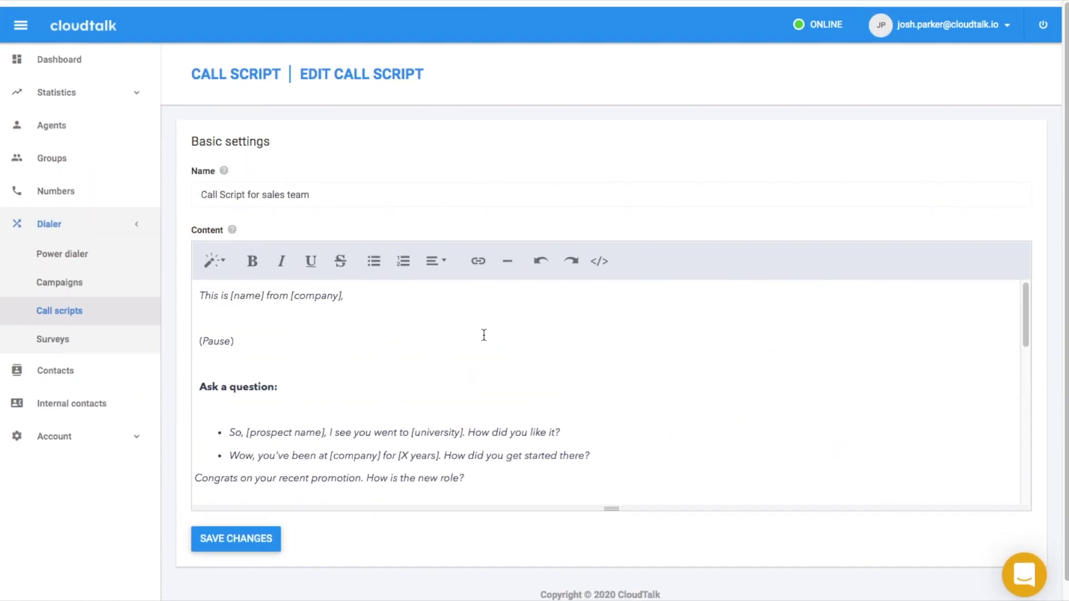
scroll(483, 335, "down", 1)
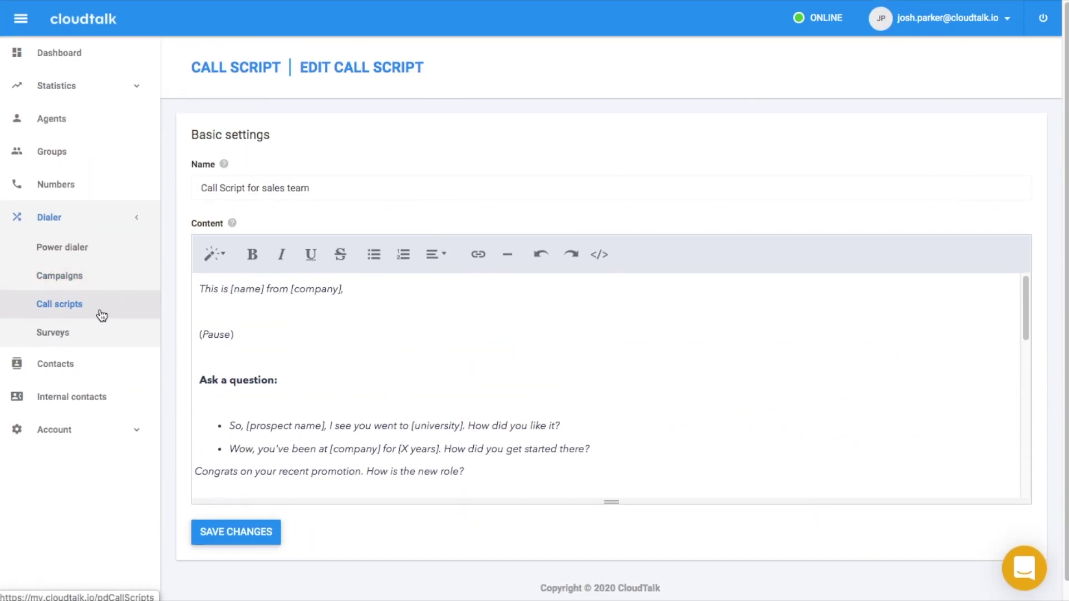
Step: Review the Survey - VIP customers questions and question 1's answer types without changes
left_click(81, 341)
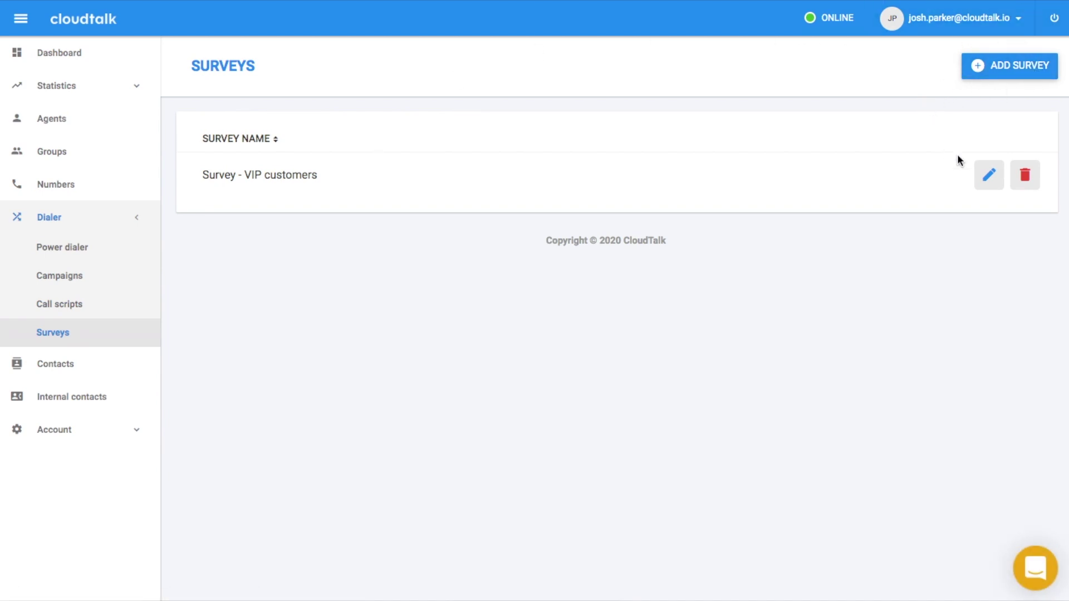
left_click(988, 177)
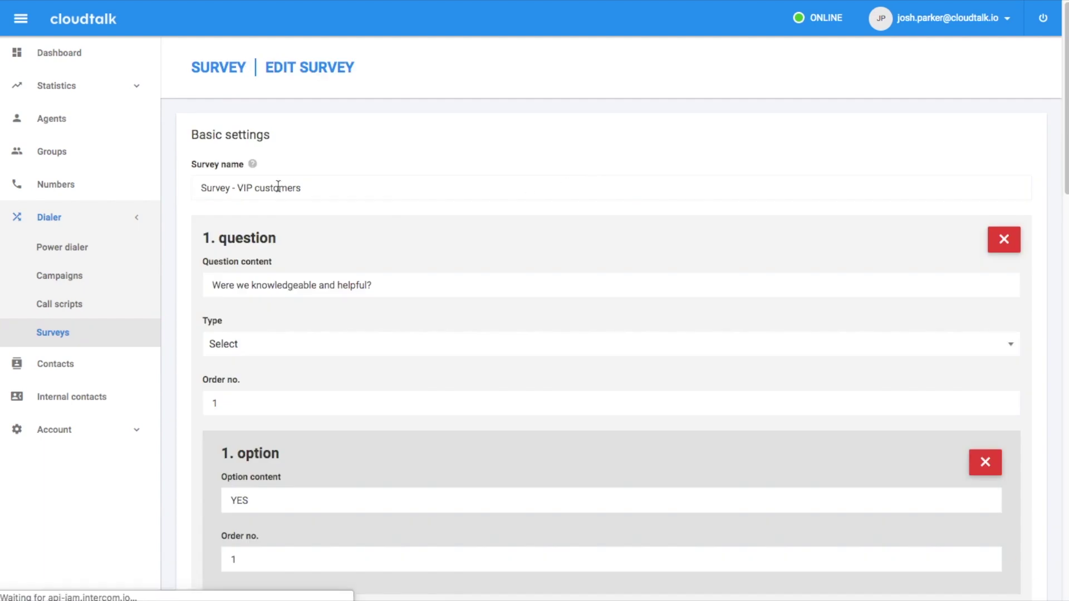
scroll(365, 189, "down", 2)
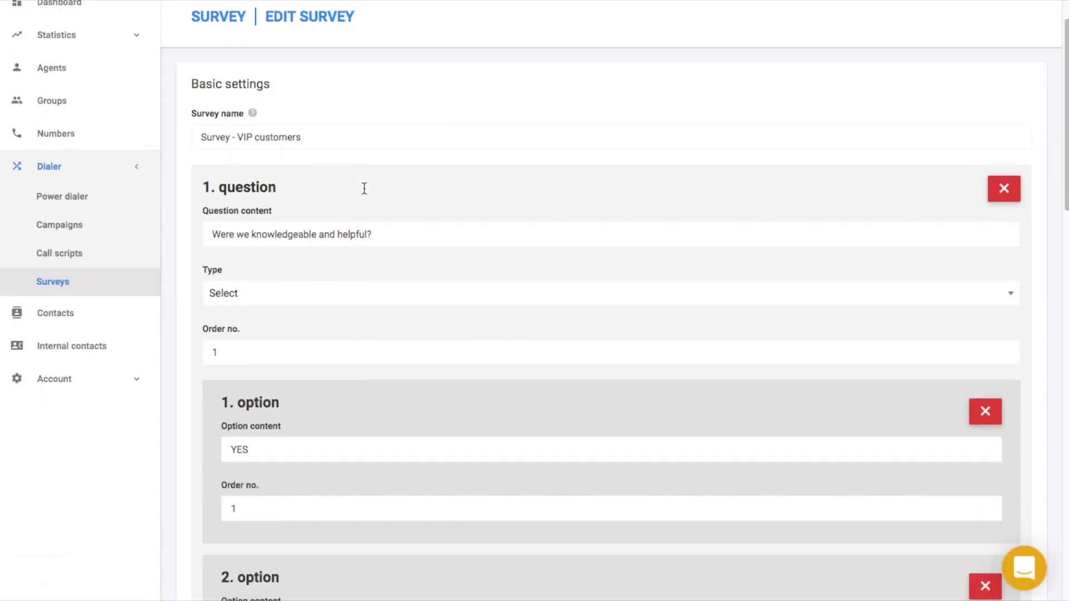
scroll(365, 192, "down", 1)
scroll(365, 192, "down", 2)
left_click(384, 192)
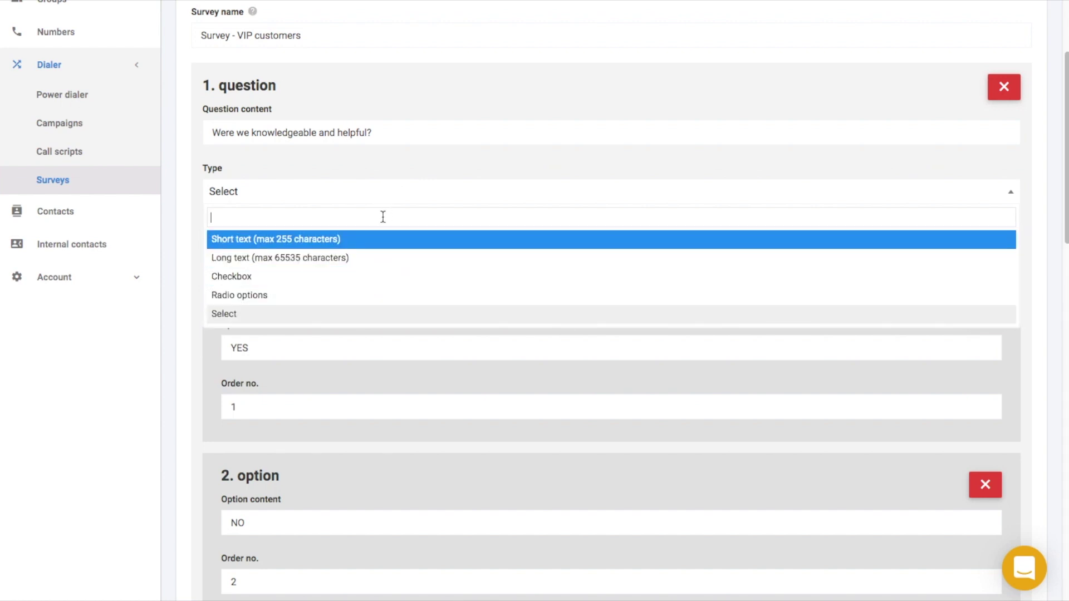
left_click(994, 193)
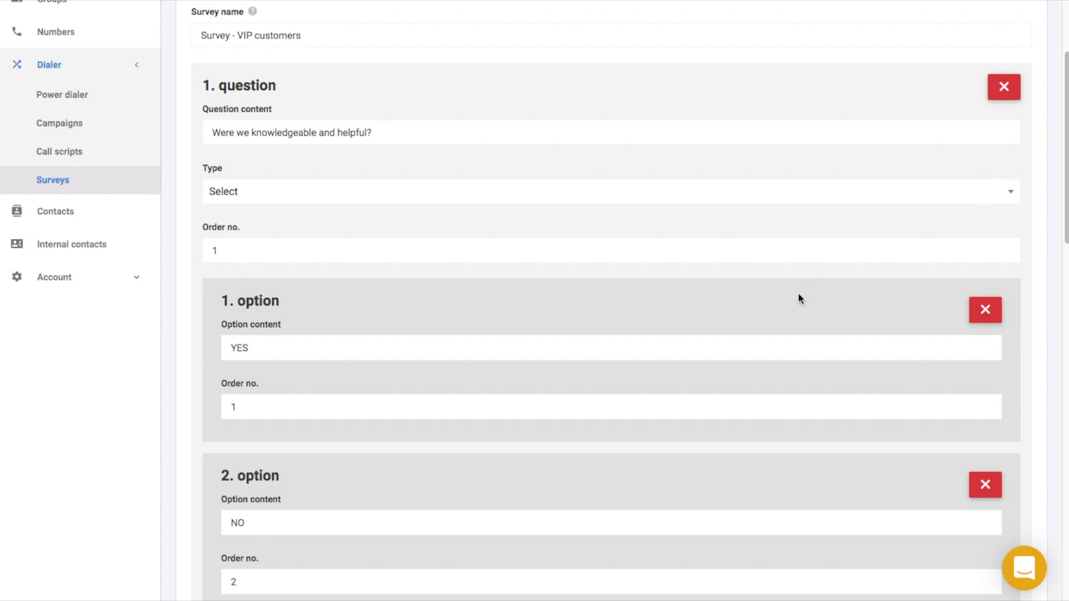
scroll(797, 293, "down", 5)
scroll(797, 292, "down", 3)
scroll(797, 292, "down", 3)
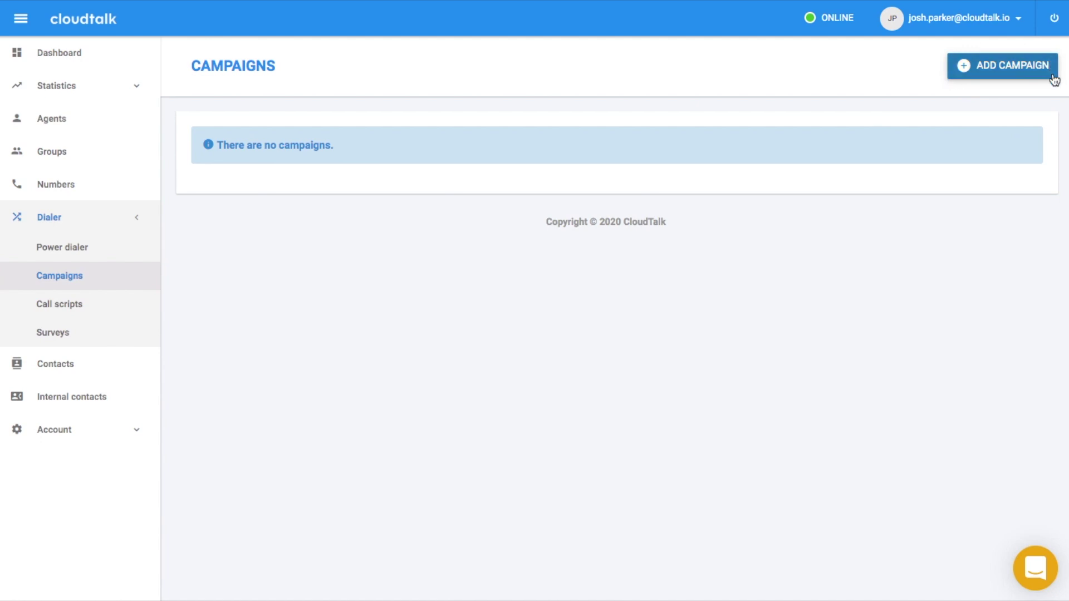
Step: Create Test_campaign targeting test_power_dialer contacts with 18 hours between attempts
left_click(1008, 68)
type("mpaign")
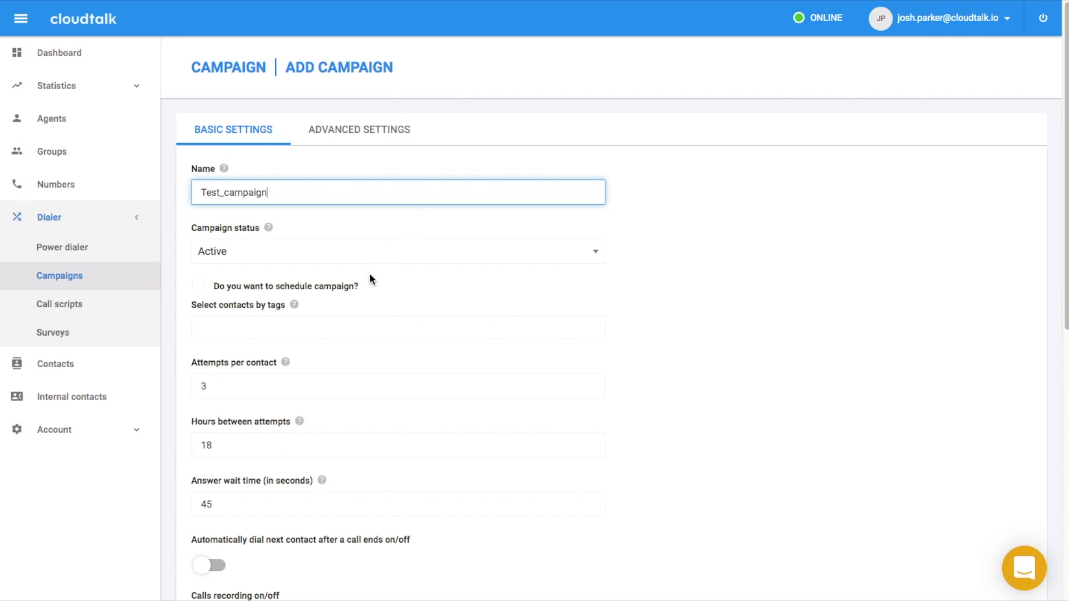
left_click(338, 328)
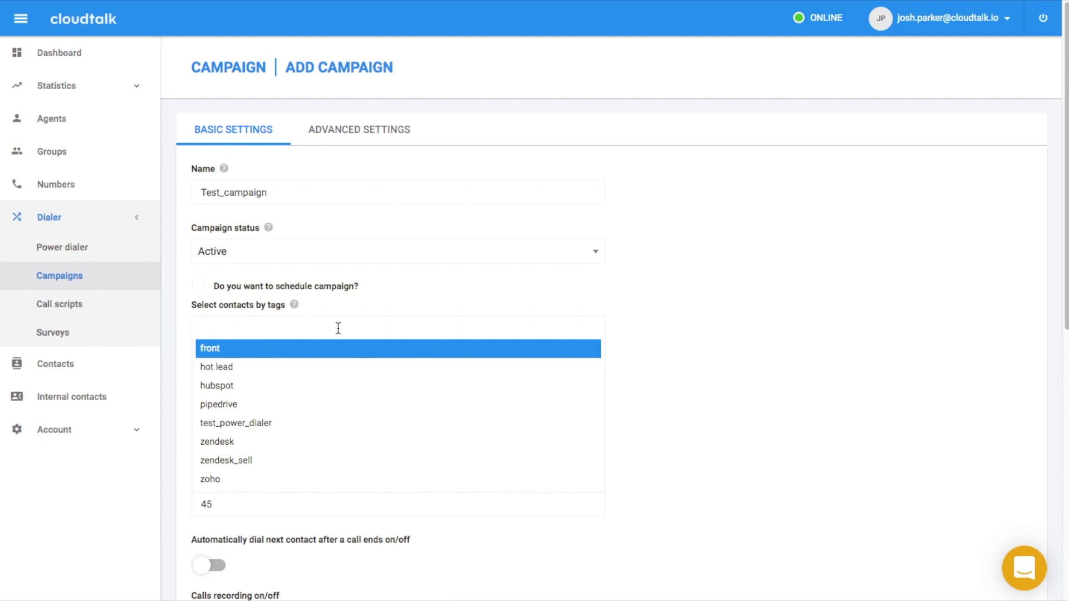
left_click(320, 430)
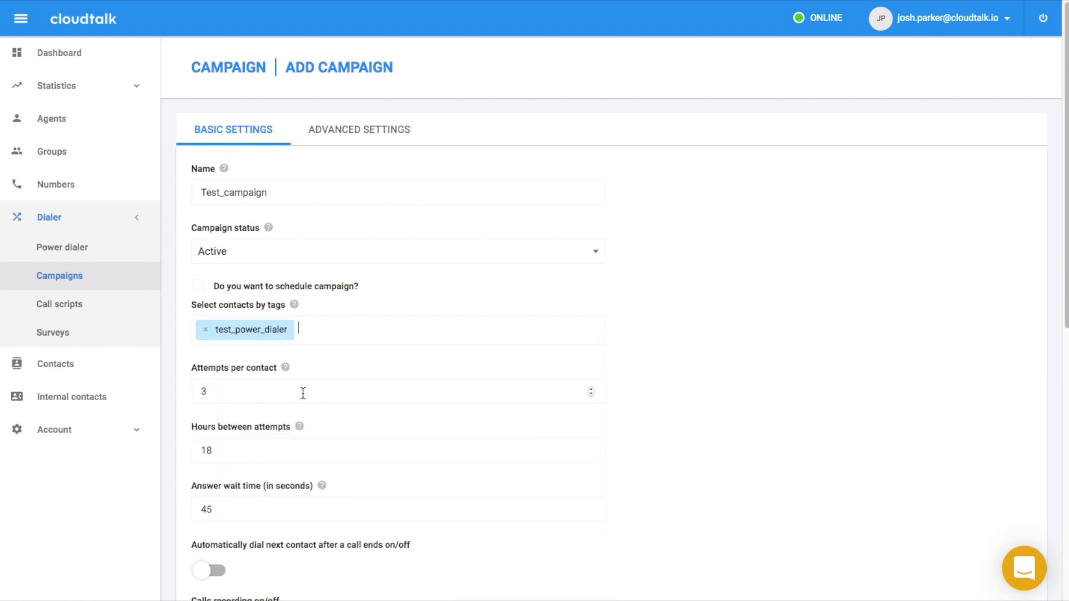
left_click(287, 450)
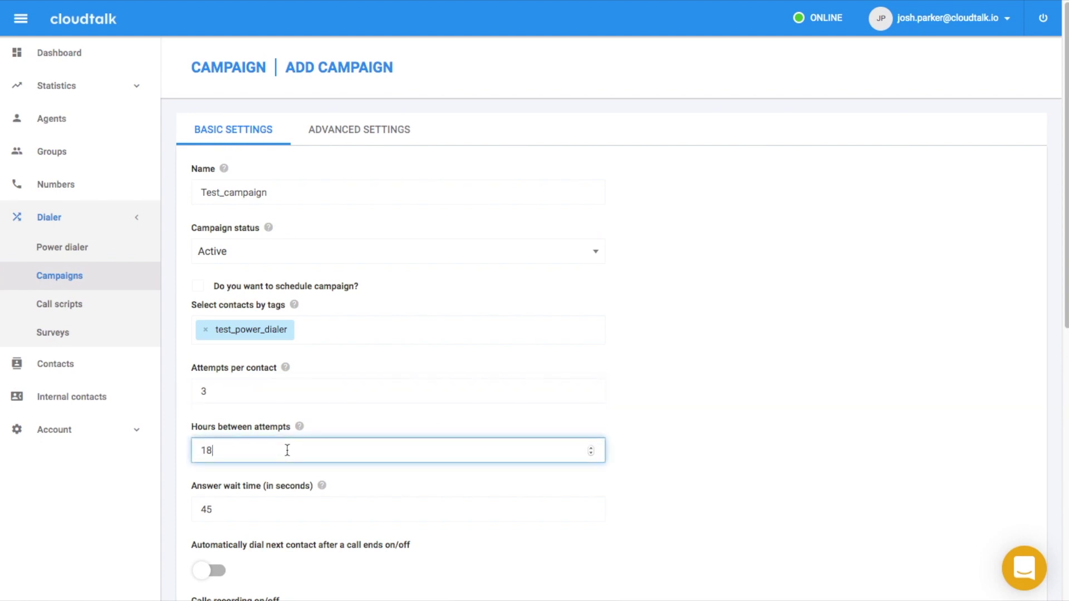
left_click(275, 511)
key("ctrl+a")
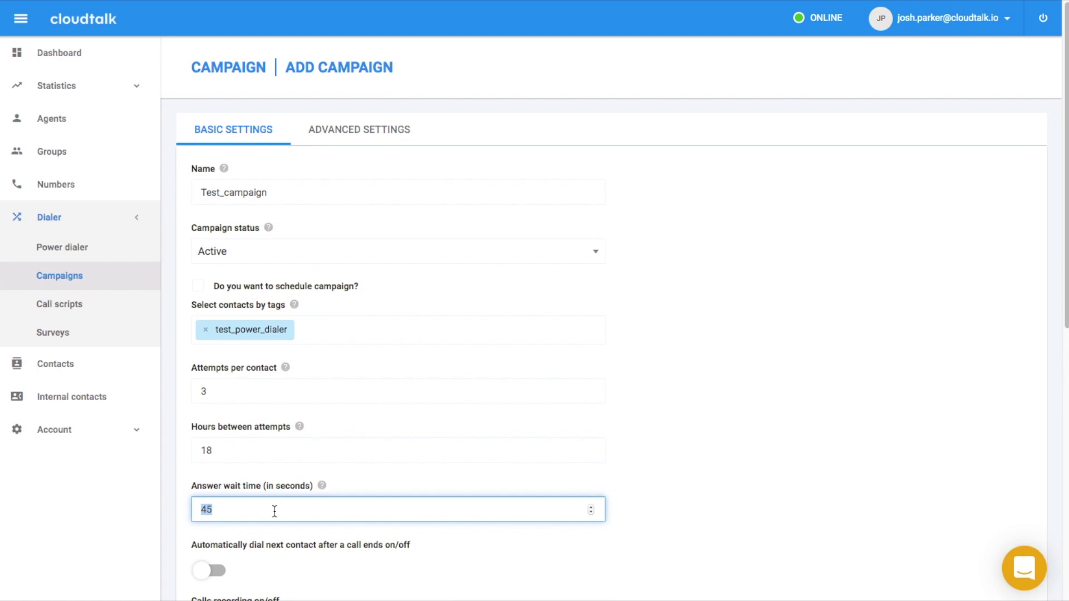
Step: Set answer wait time to 30 seconds and enable auto-dial and call recording
type("30")
scroll(684, 488, "down", 2)
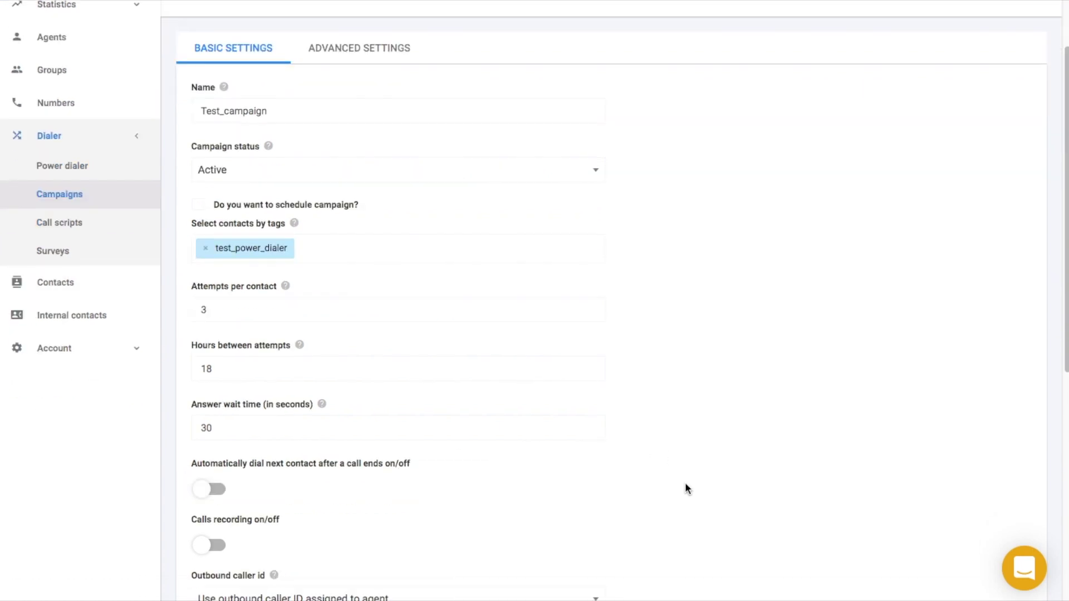
left_click(219, 461)
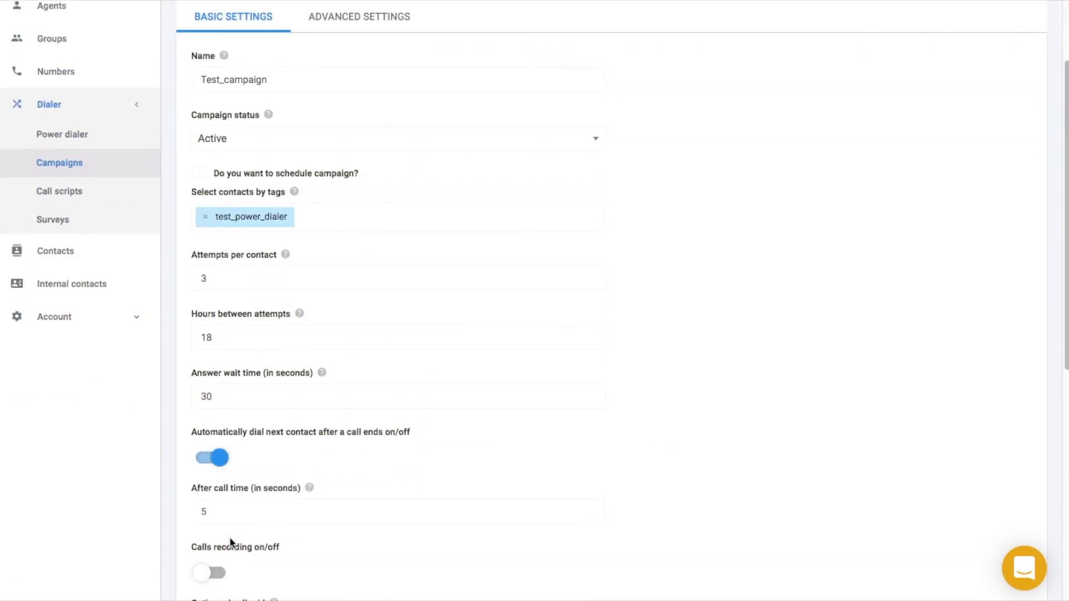
scroll(234, 563, "down", 2)
mouse_move(397, 511)
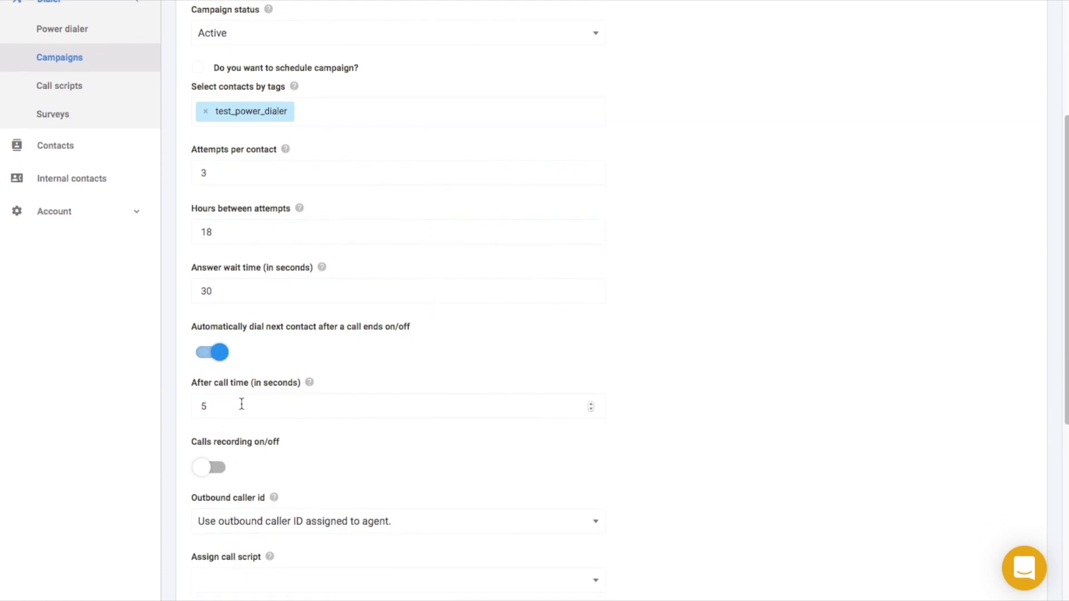
left_click(217, 468)
Step: Assign the Call Script for sales team and the Survey - VIP customers
scroll(275, 453, "down", 1)
scroll(275, 452, "down", 3)
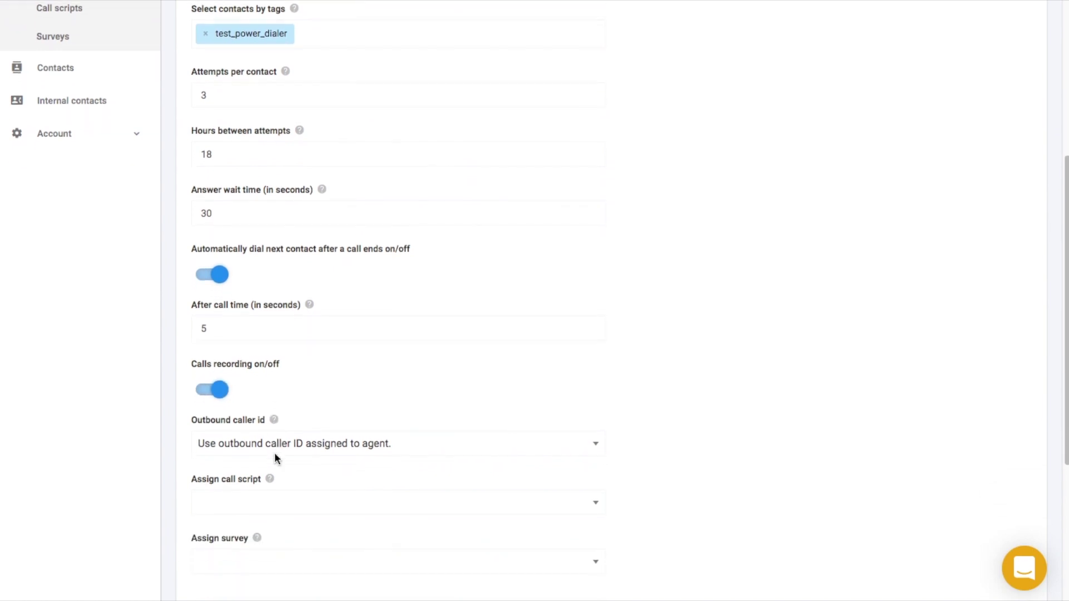
left_click(298, 434)
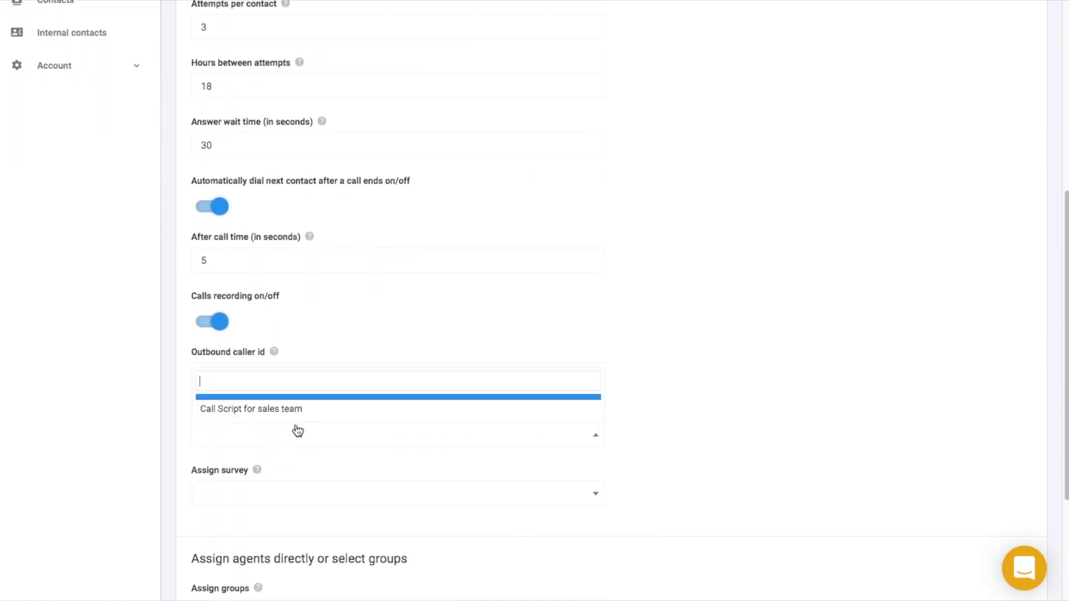
left_click(303, 411)
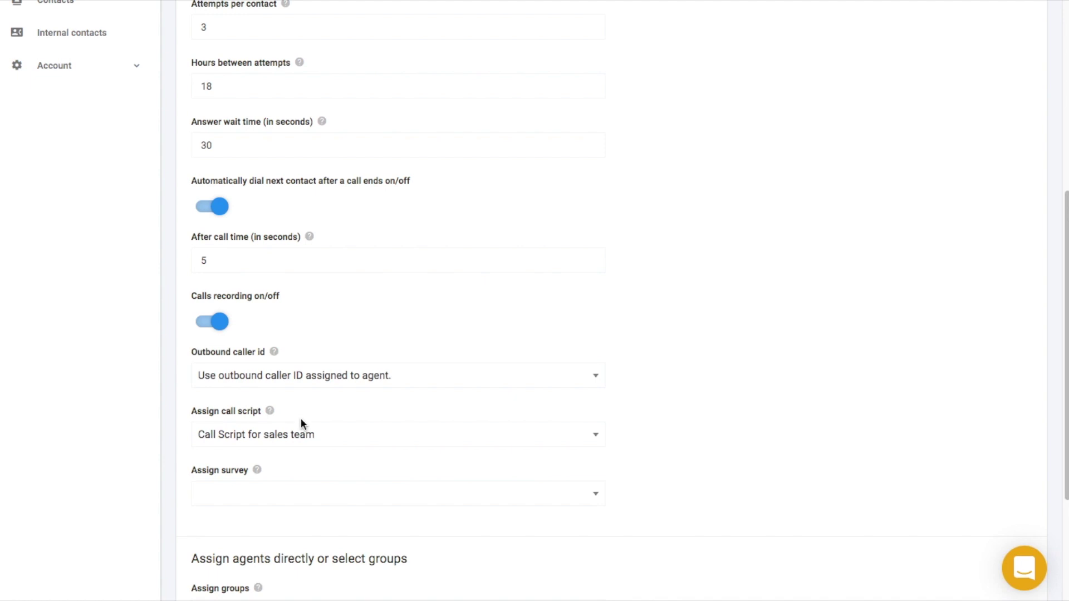
left_click(277, 493)
left_click(288, 467)
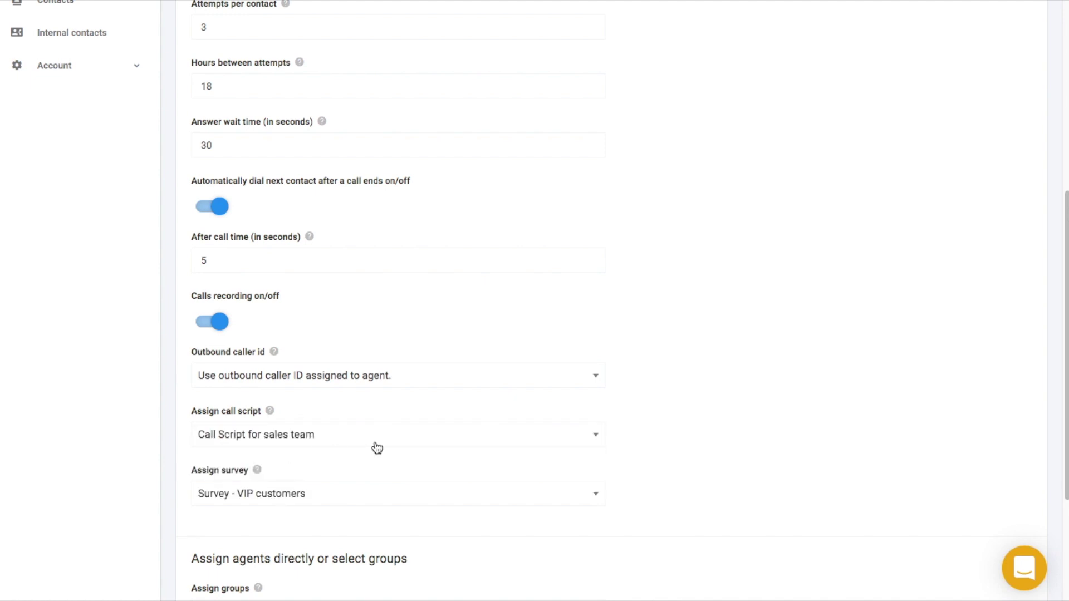
Step: Assign the Sales team group and add Test_campaign
scroll(377, 448, "down", 1)
scroll(377, 448, "down", 3)
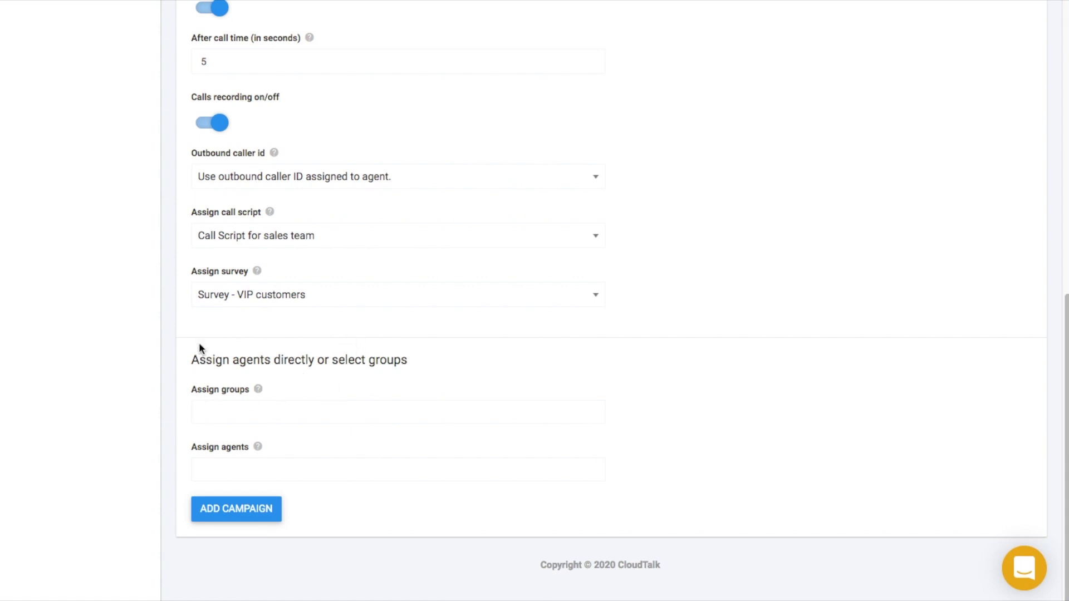
left_click(250, 411)
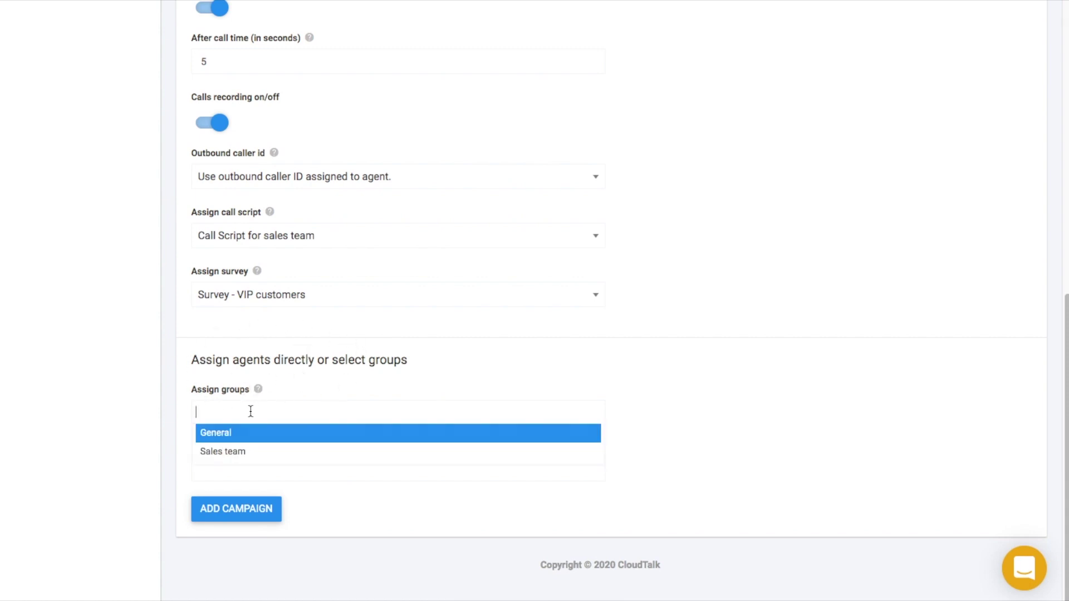
left_click(244, 452)
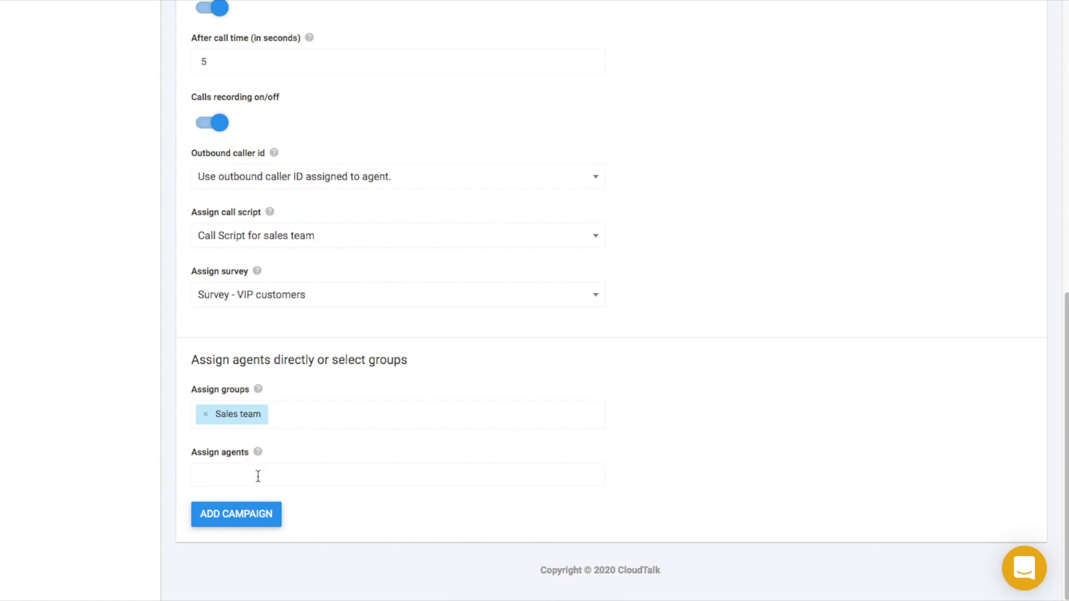
left_click(255, 520)
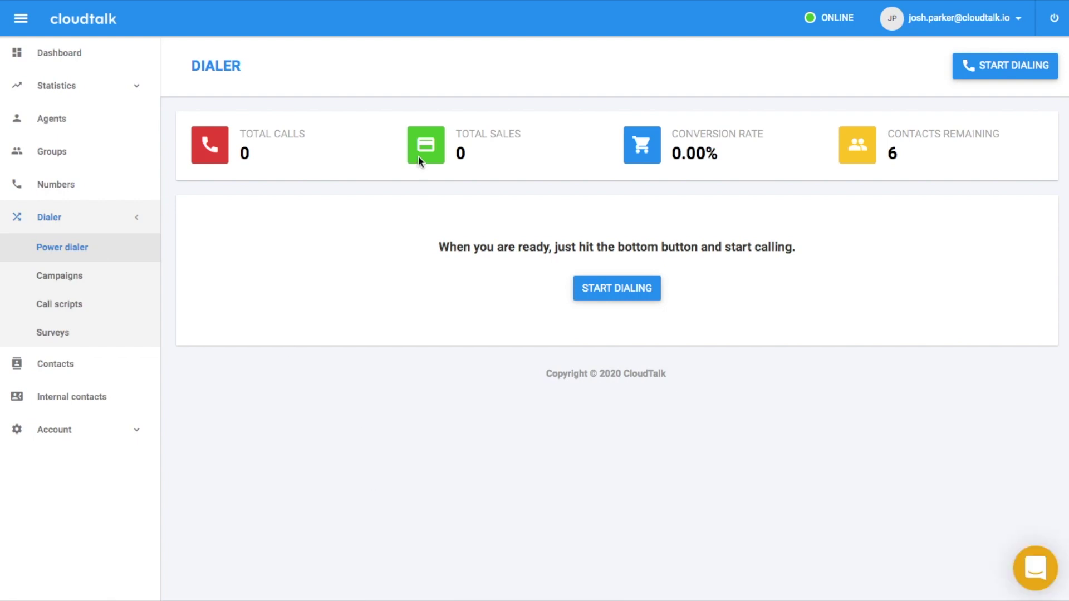
Step: Start dialing Test_campaign's contacts in the power dialer
left_click(607, 285)
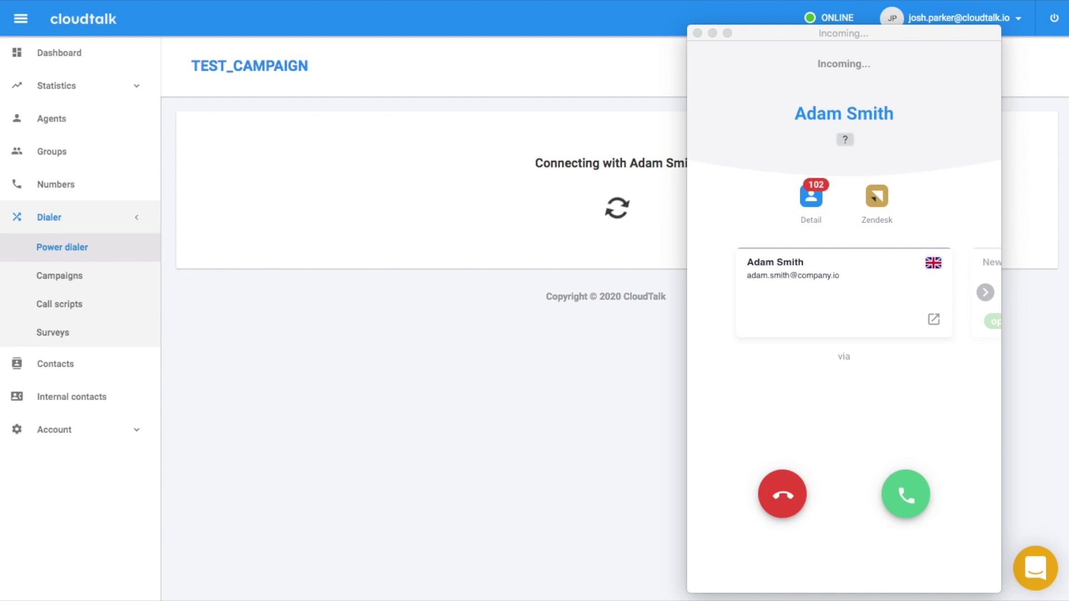
Step: Answer Adam Smith's call and record helpful YES, served quickly NO, suggestion 'No'
left_click(911, 493)
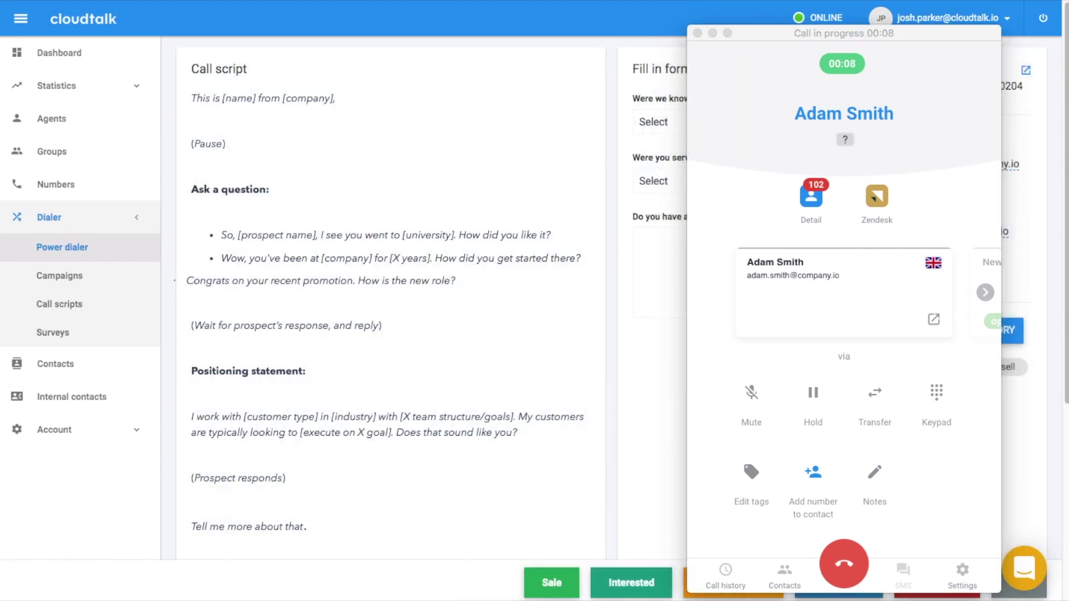
left_click(724, 122)
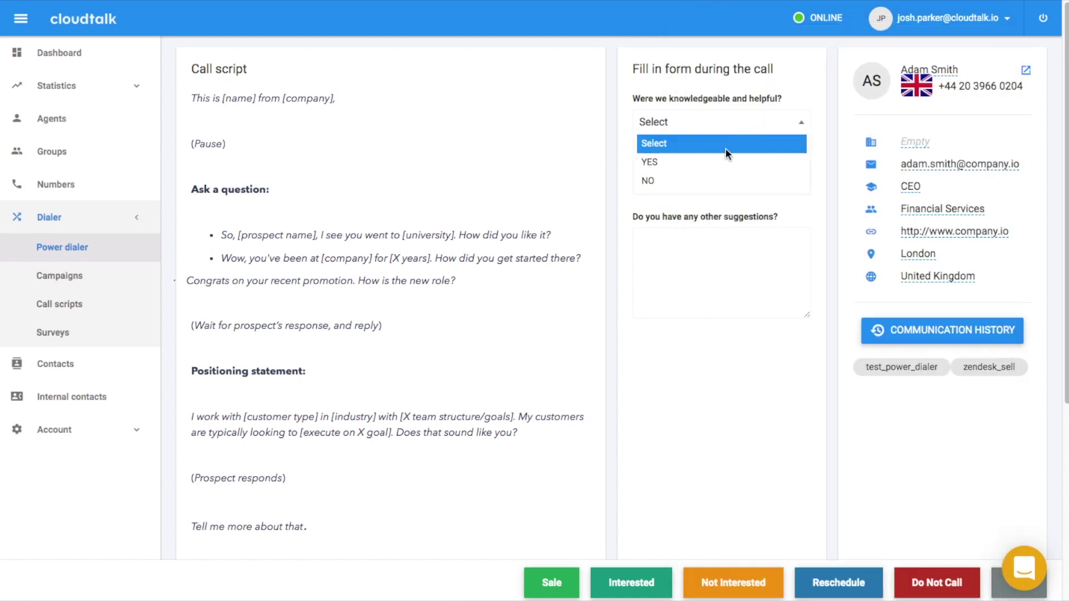
left_click(722, 162)
left_click(717, 182)
left_click(693, 238)
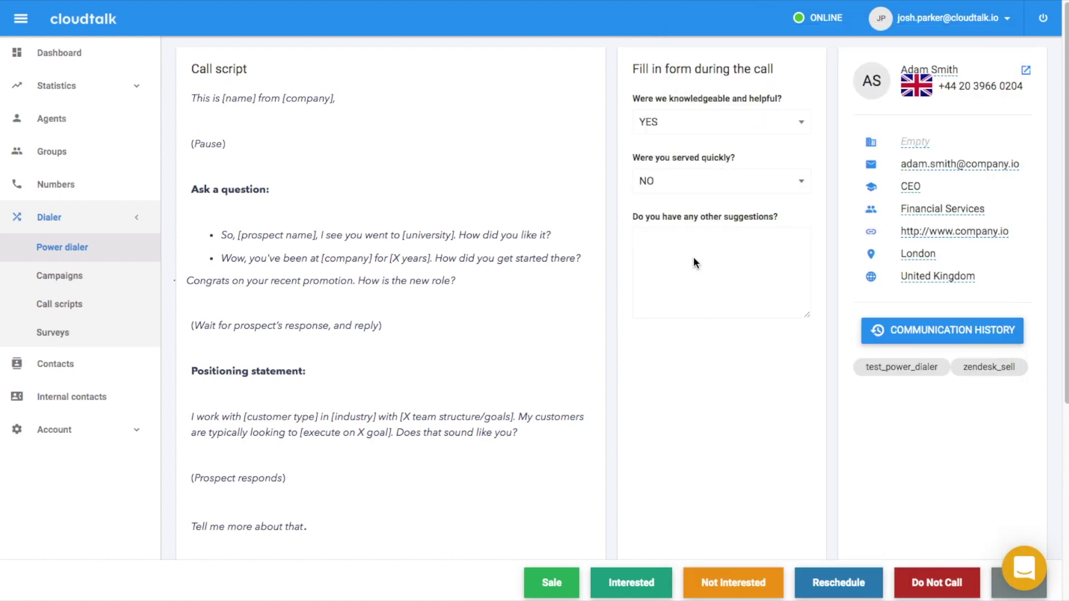
left_click(692, 256)
type("No")
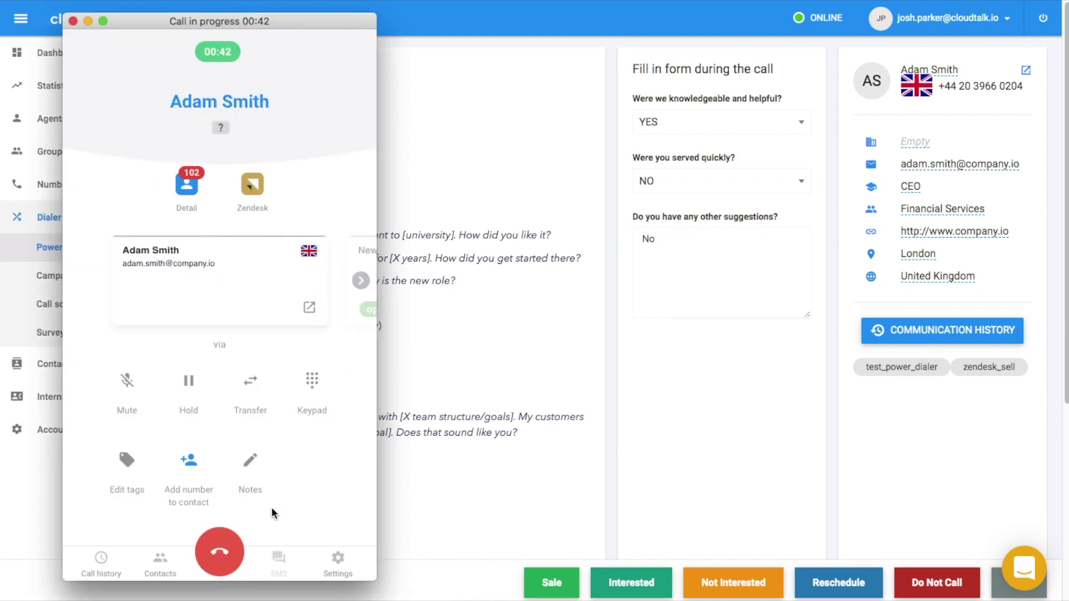
Step: End Adam Smith's call, rate his mood as delighted, and tag the call Interested and Lead
left_click(227, 550)
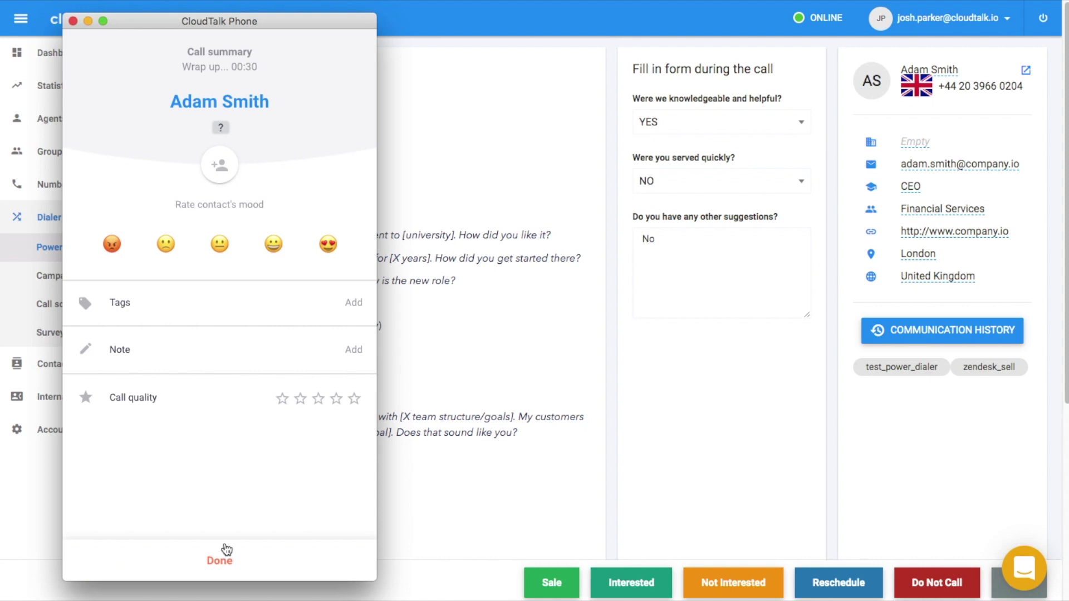
left_click(328, 243)
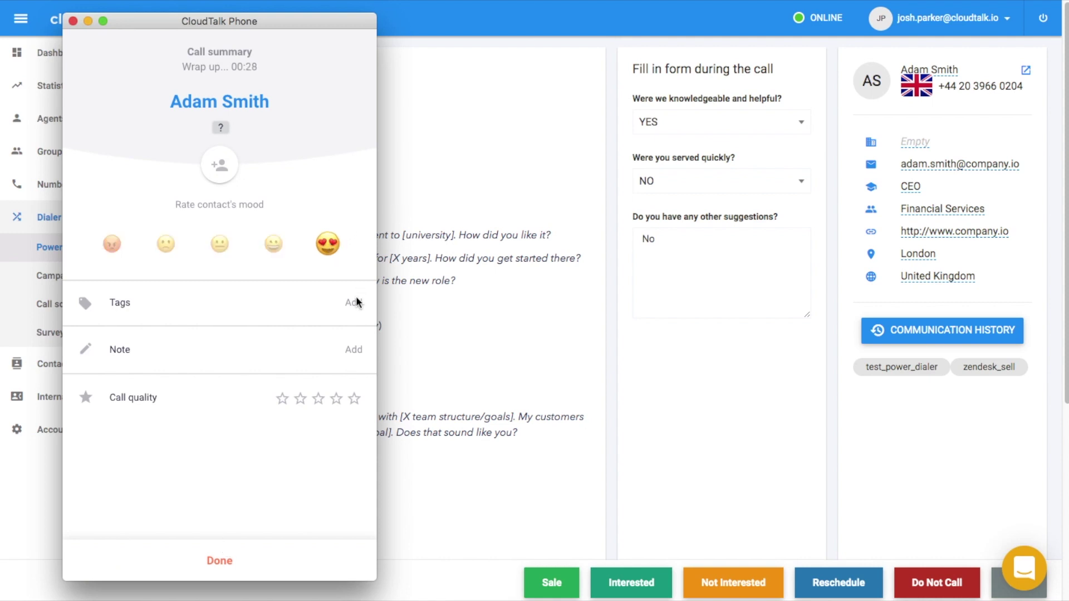
left_click(355, 303)
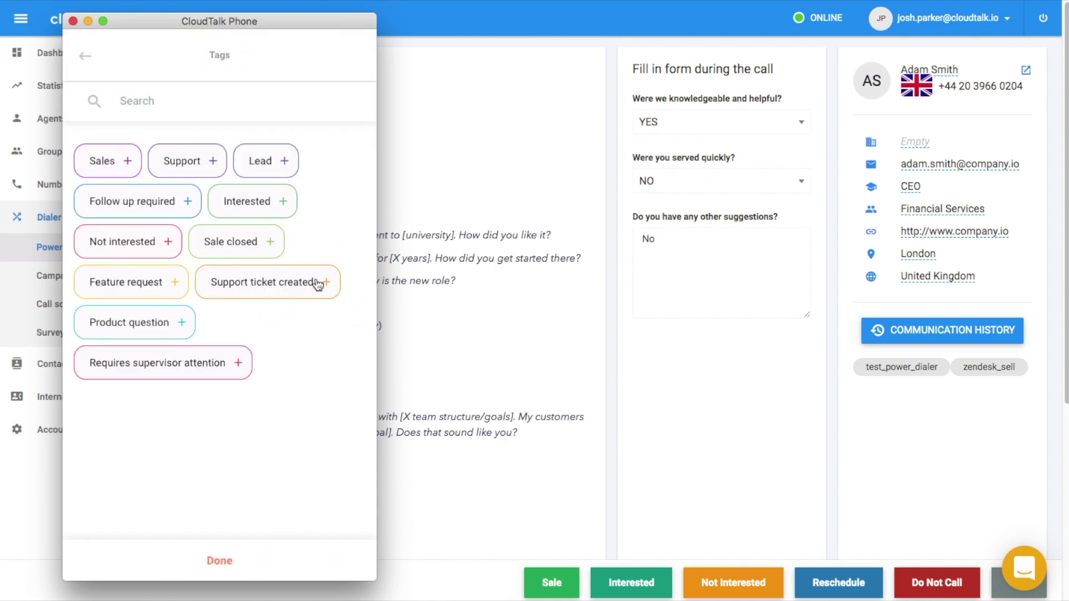
left_click(256, 203)
left_click(266, 161)
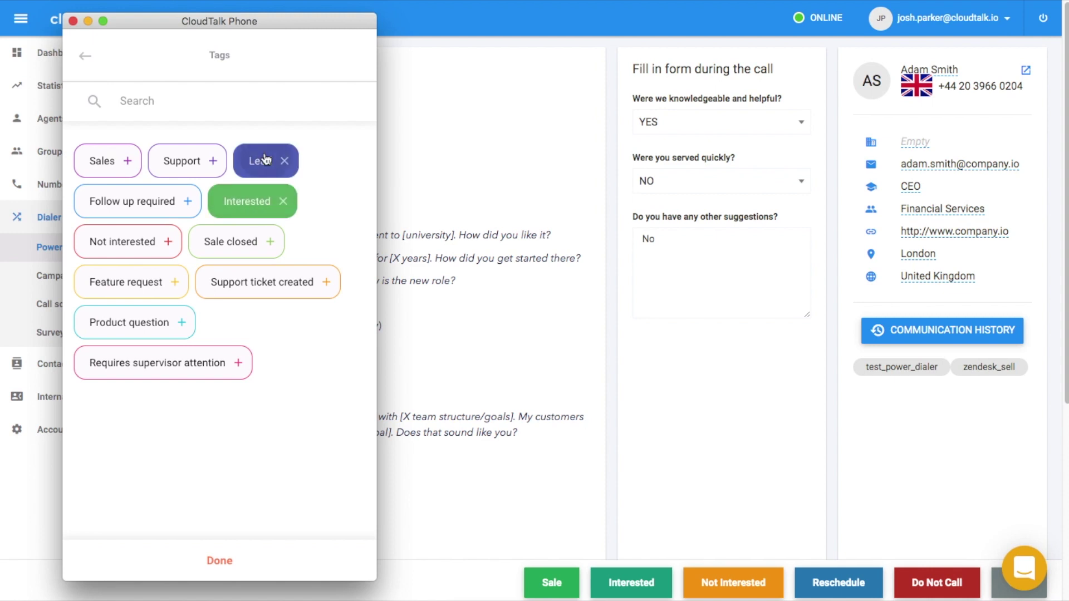
left_click(238, 559)
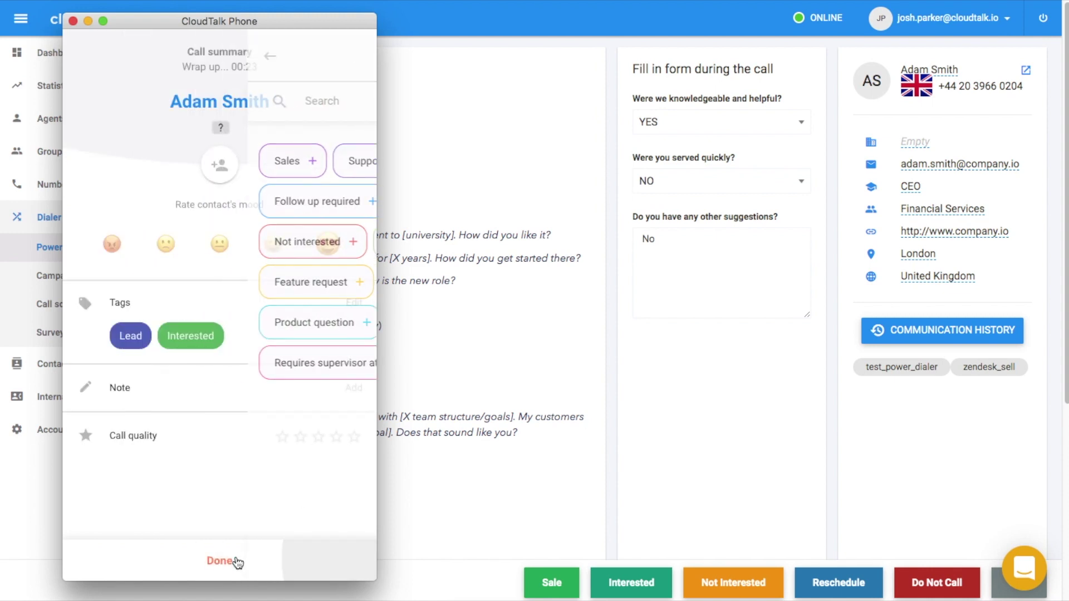
Step: Add the note 'interested', give five-star call quality, and finish the call summary
left_click(353, 389)
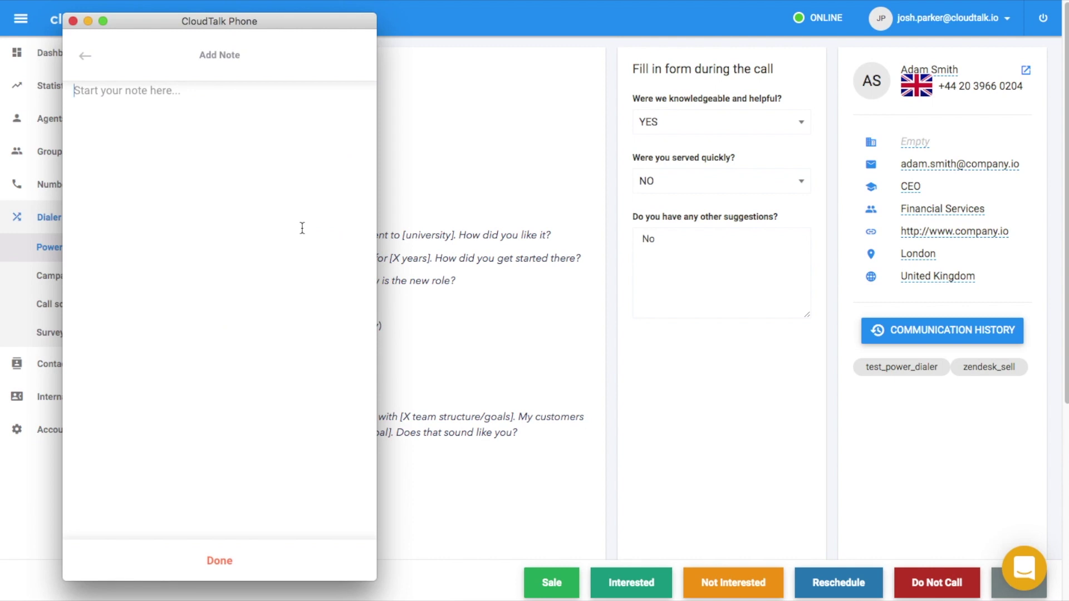
type("inte")
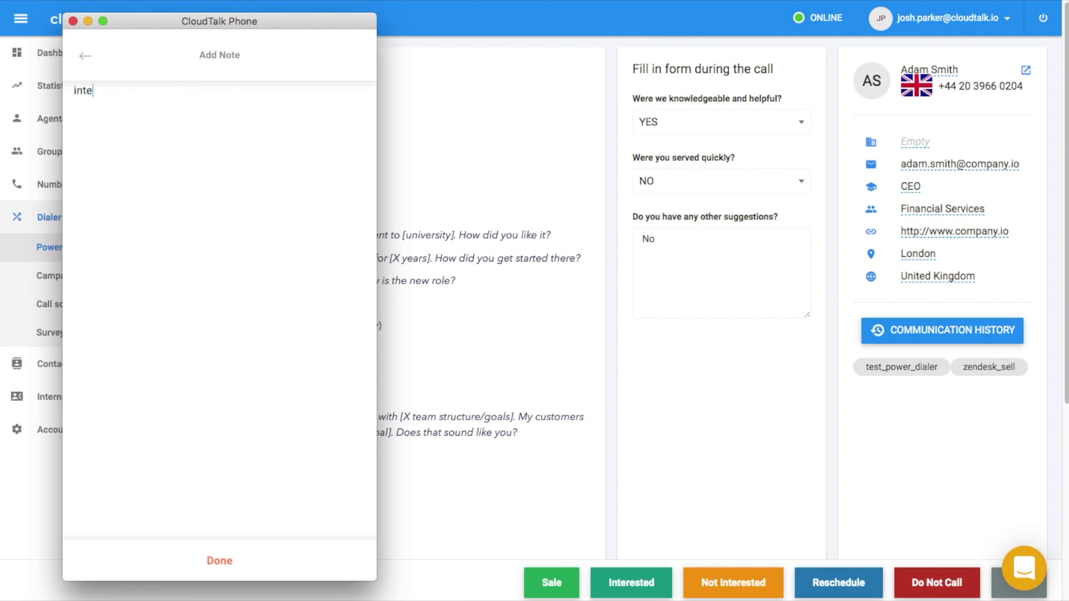
type("rested")
left_click(233, 562)
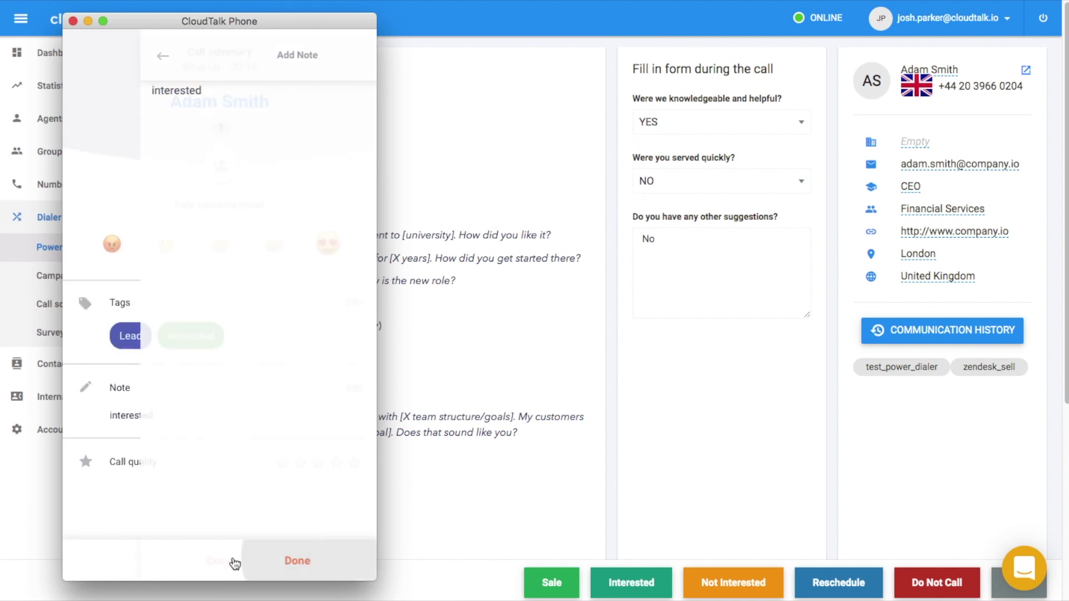
left_click(354, 463)
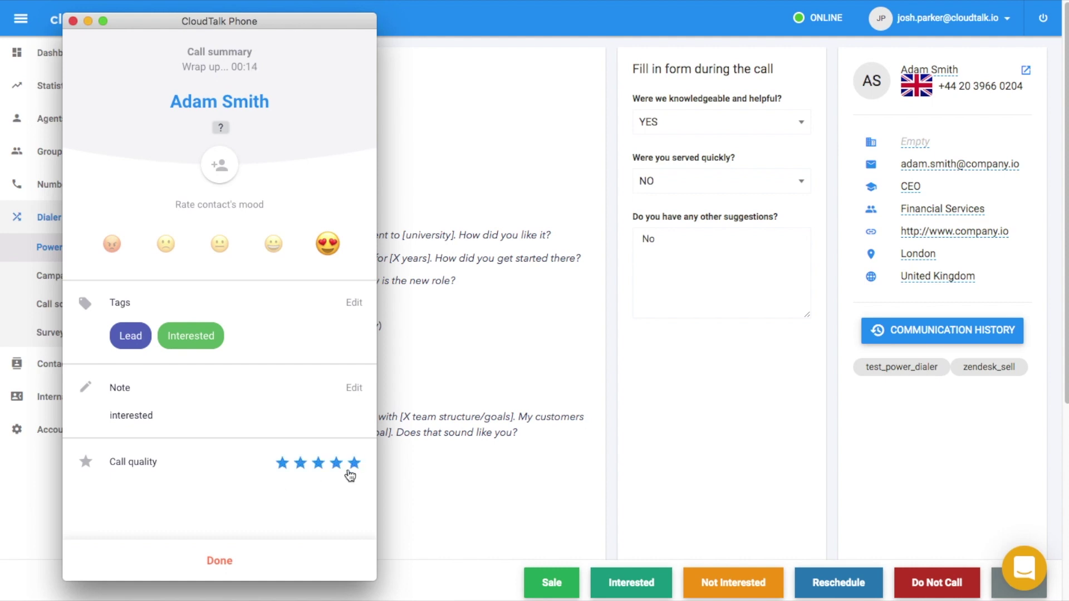
left_click(239, 561)
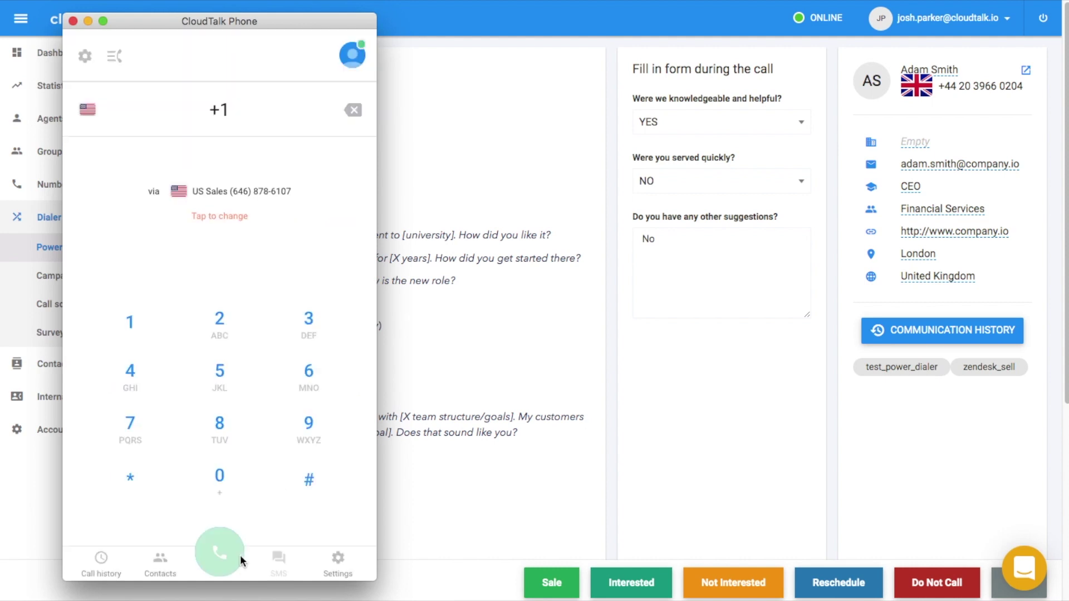
left_click(88, 22)
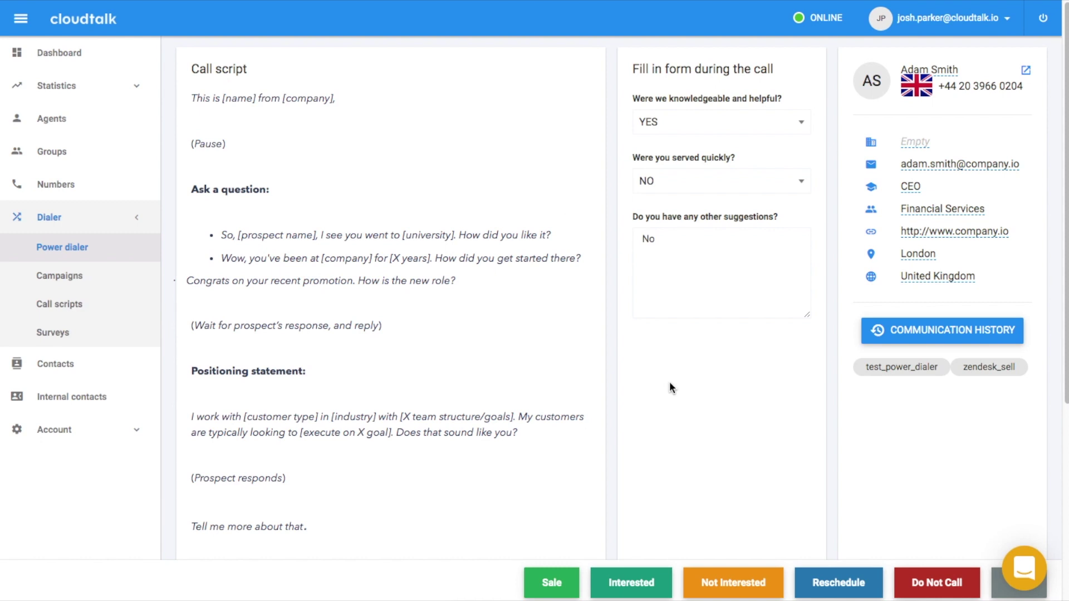
key("Tab")
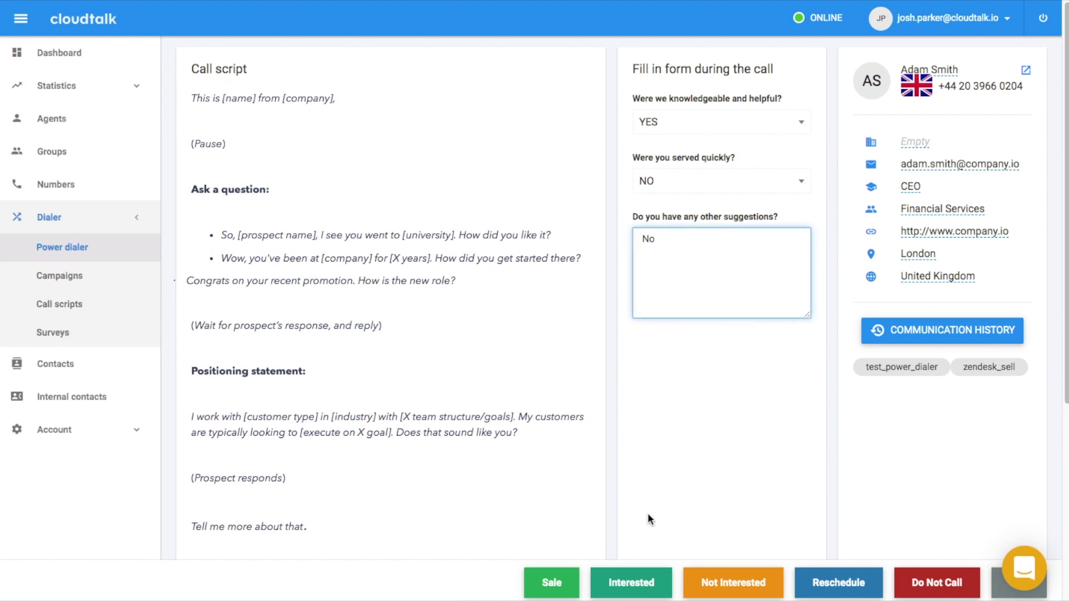
left_click(633, 585)
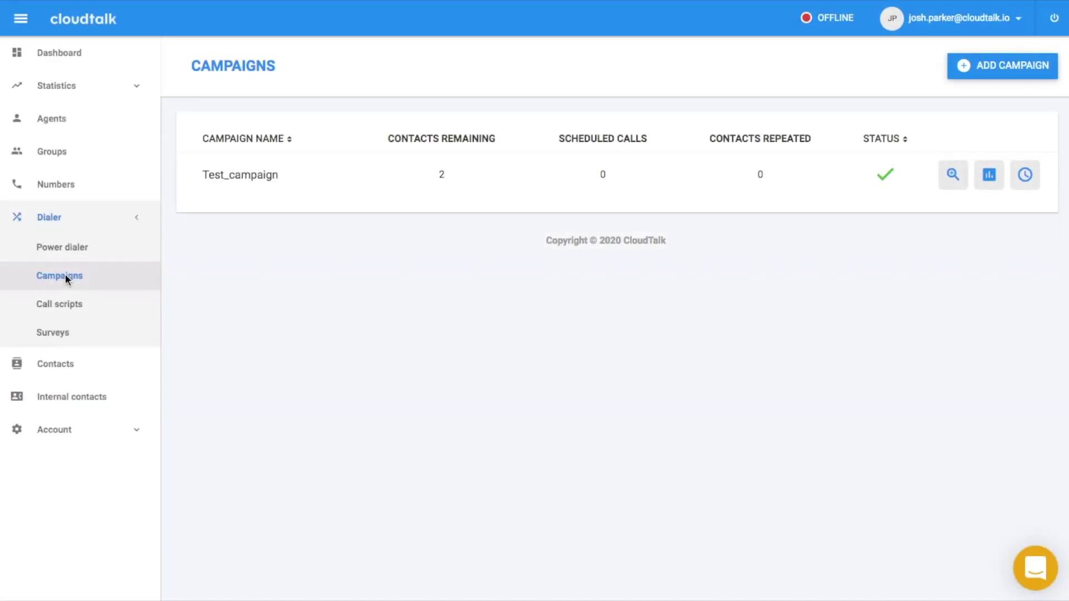
left_click(951, 174)
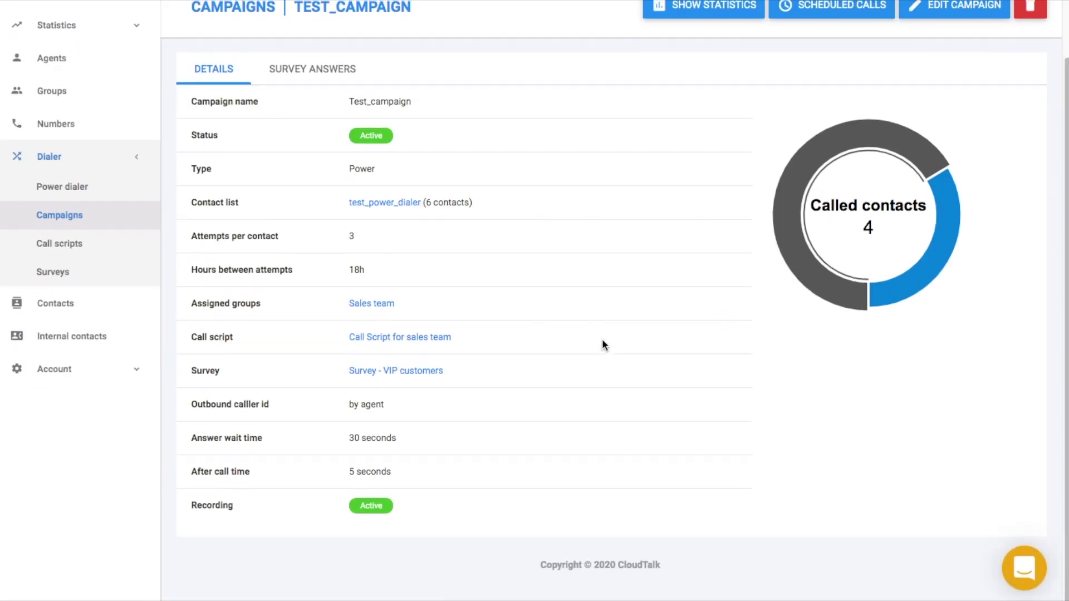
left_click(345, 127)
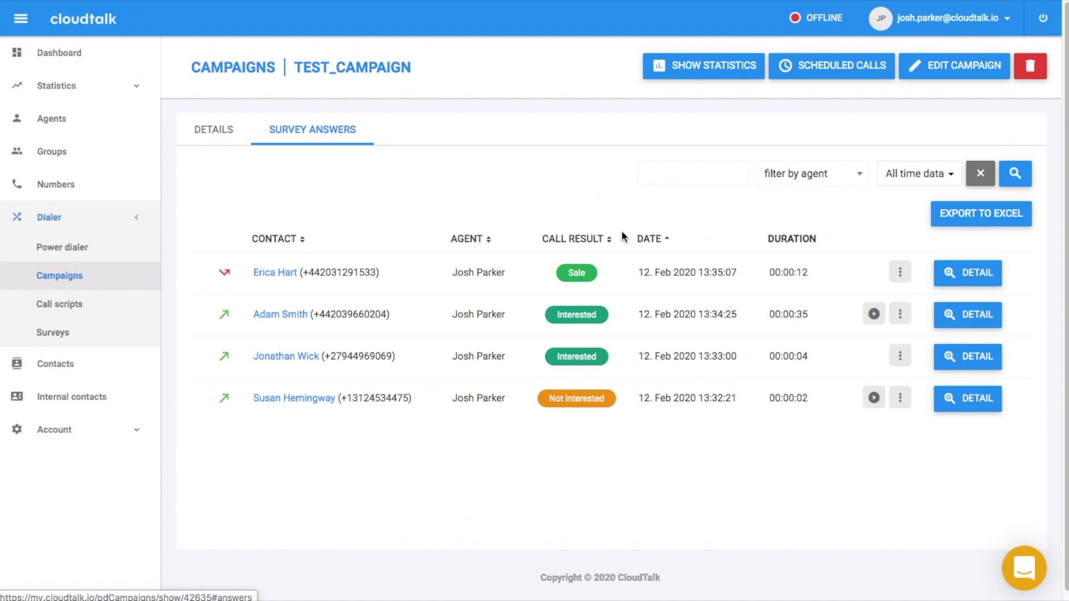
left_click(874, 315)
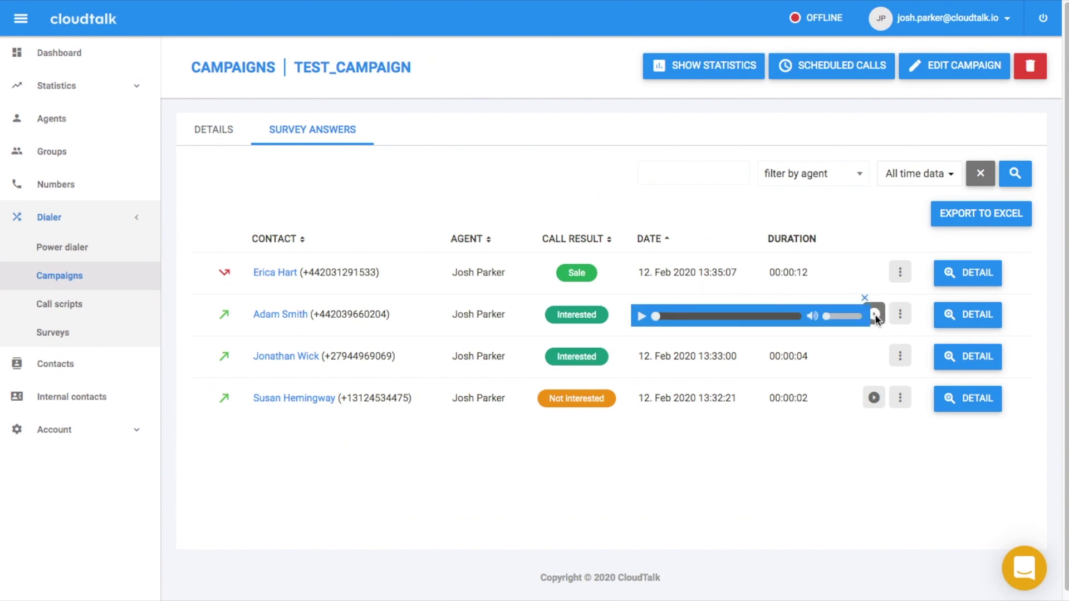
left_click(864, 298)
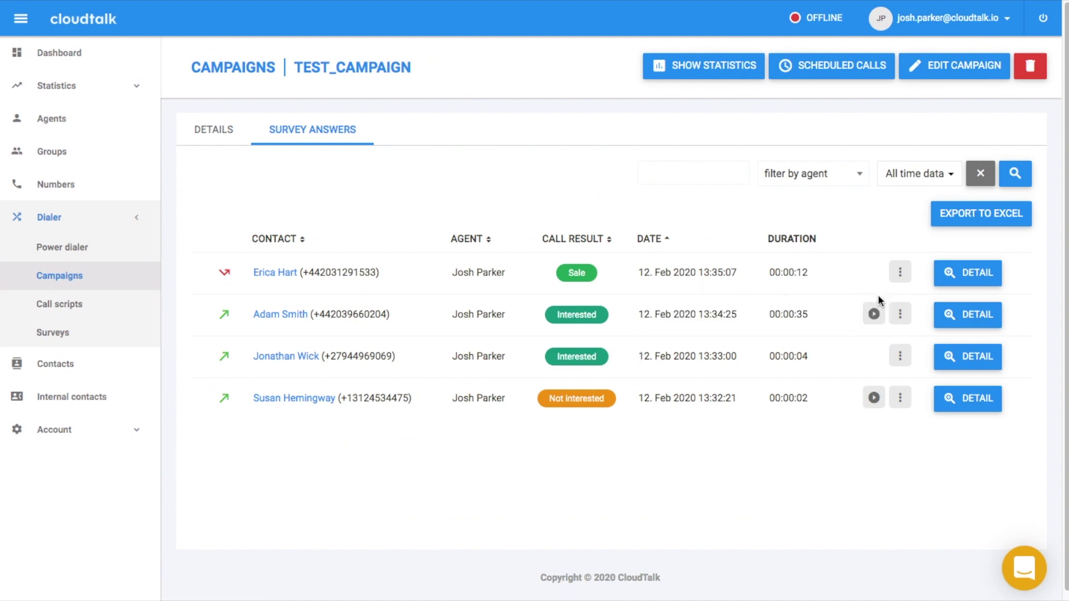
Step: Review Adam Smith's survey answer detail and call details, then return to the campaign Details tab
left_click(966, 313)
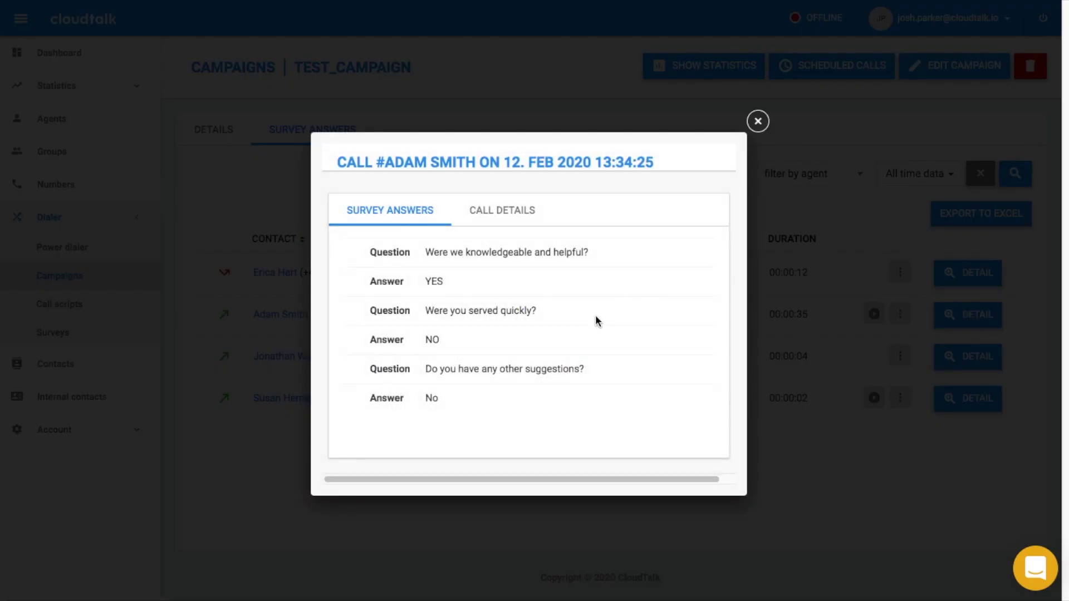
left_click(503, 212)
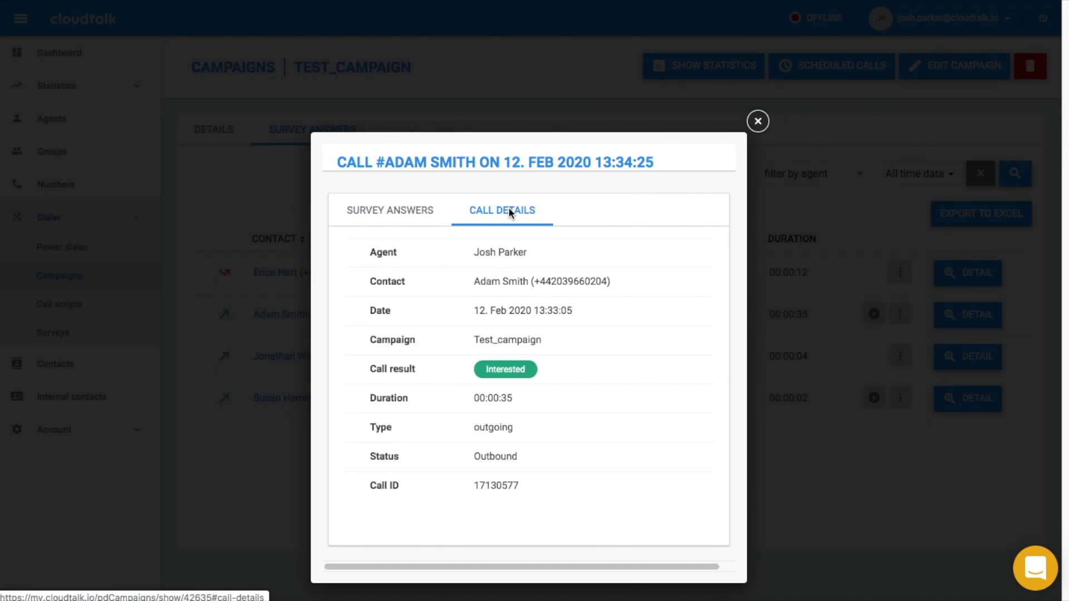
left_click(757, 121)
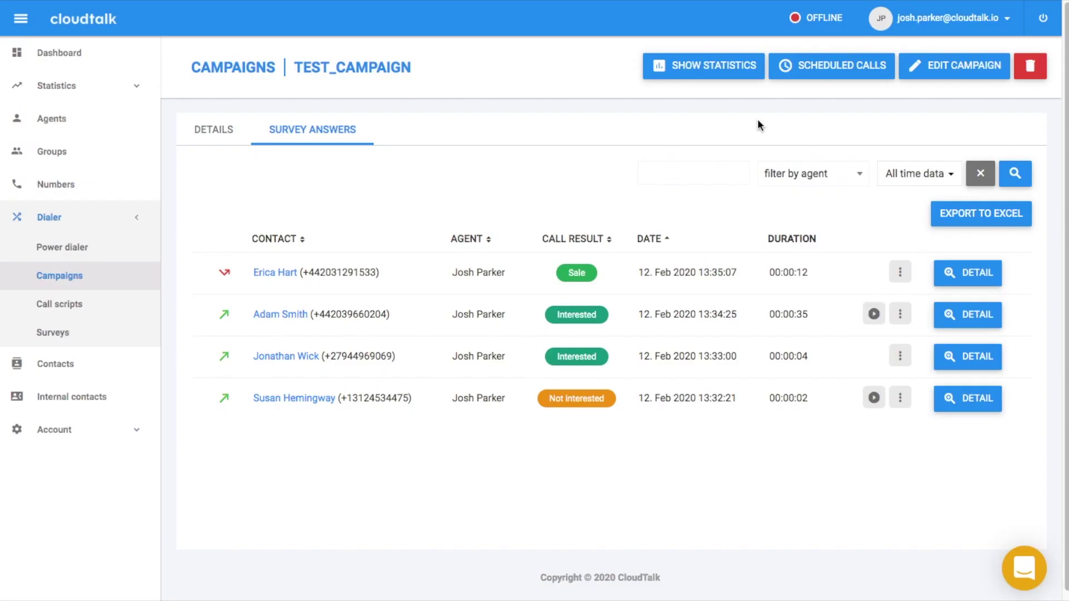
left_click(212, 129)
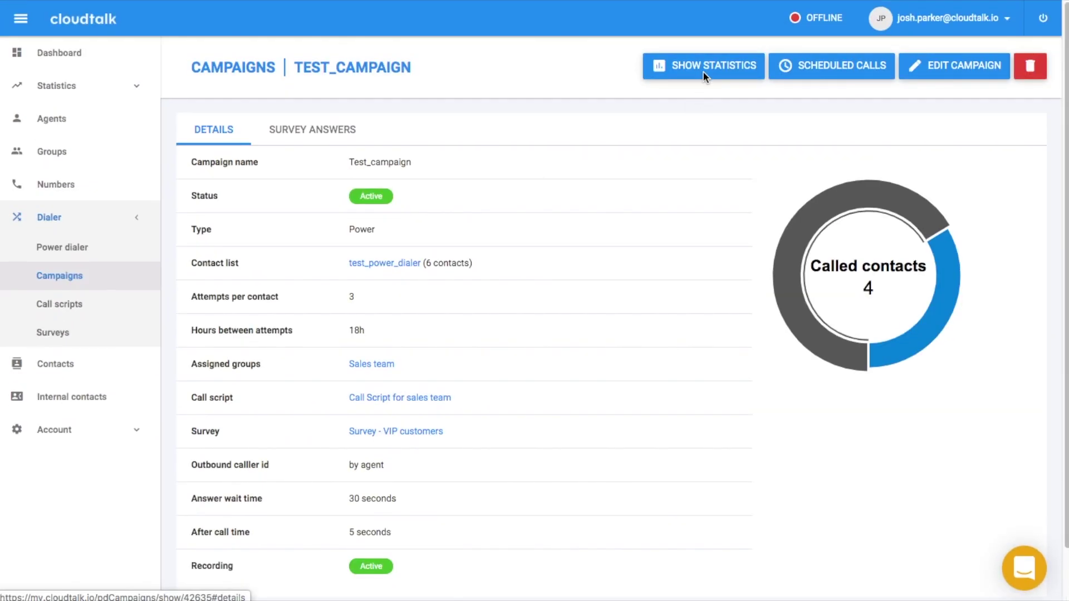
Step: Show Test_campaign's statistics and scroll through call stats, duration and call history logs
left_click(704, 71)
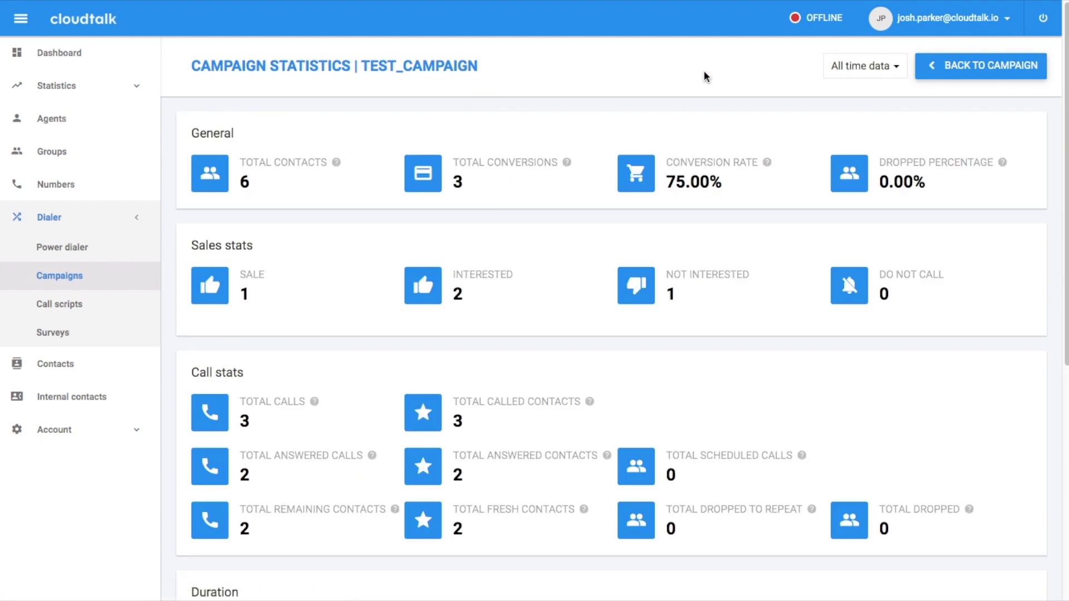
scroll(721, 145, "down", 3)
scroll(721, 144, "down", 3)
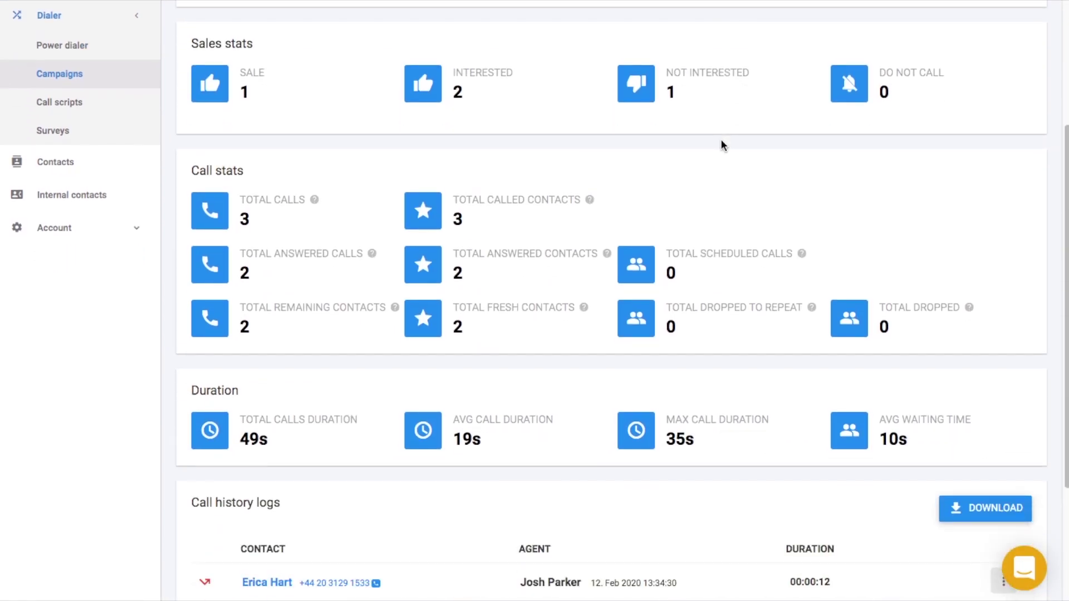
scroll(722, 145, "down", 5)
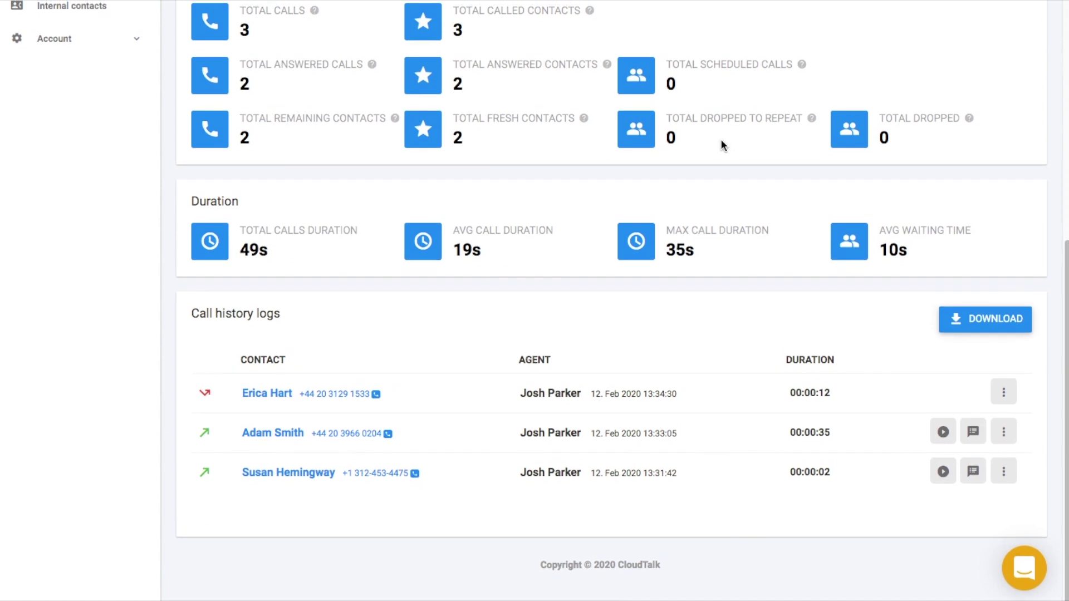
scroll(721, 144, "up", 3)
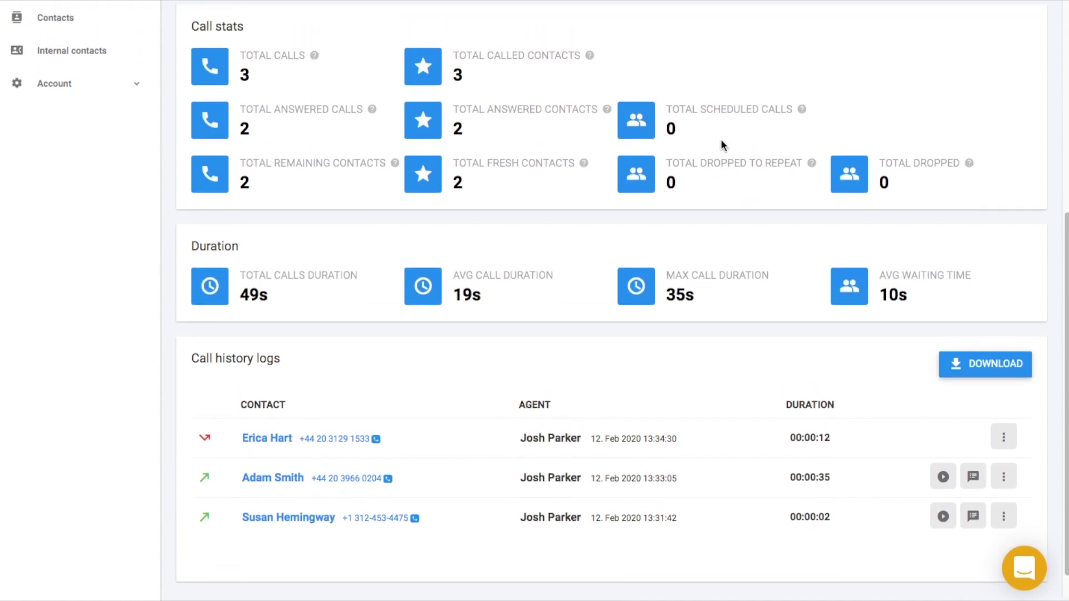
scroll(721, 141, "up", 3)
scroll(721, 142, "up", 2)
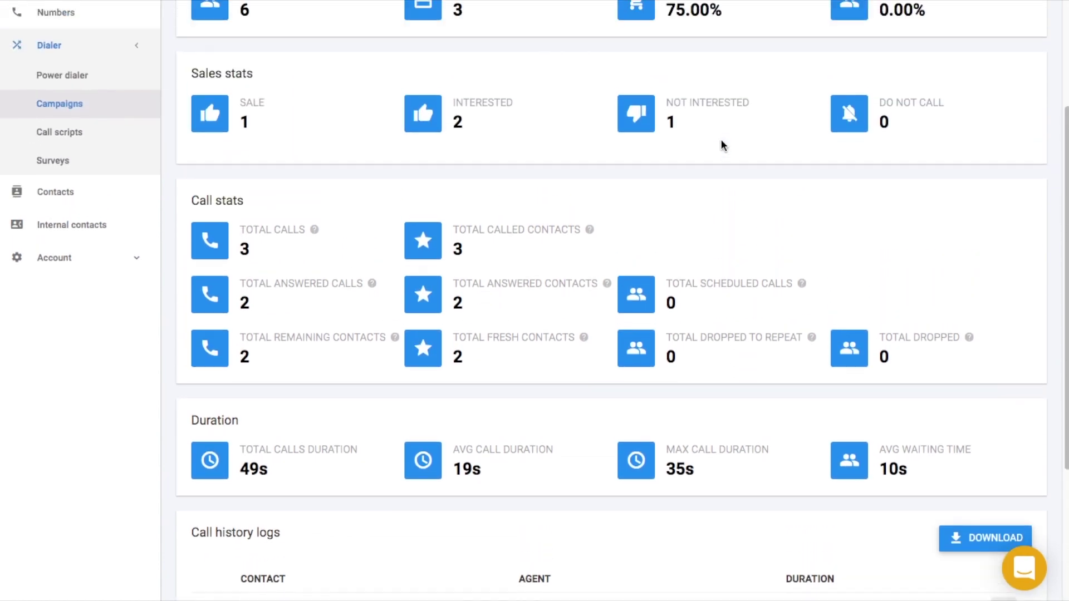
scroll(721, 142, "up", 4)
scroll(721, 145, "up", 2)
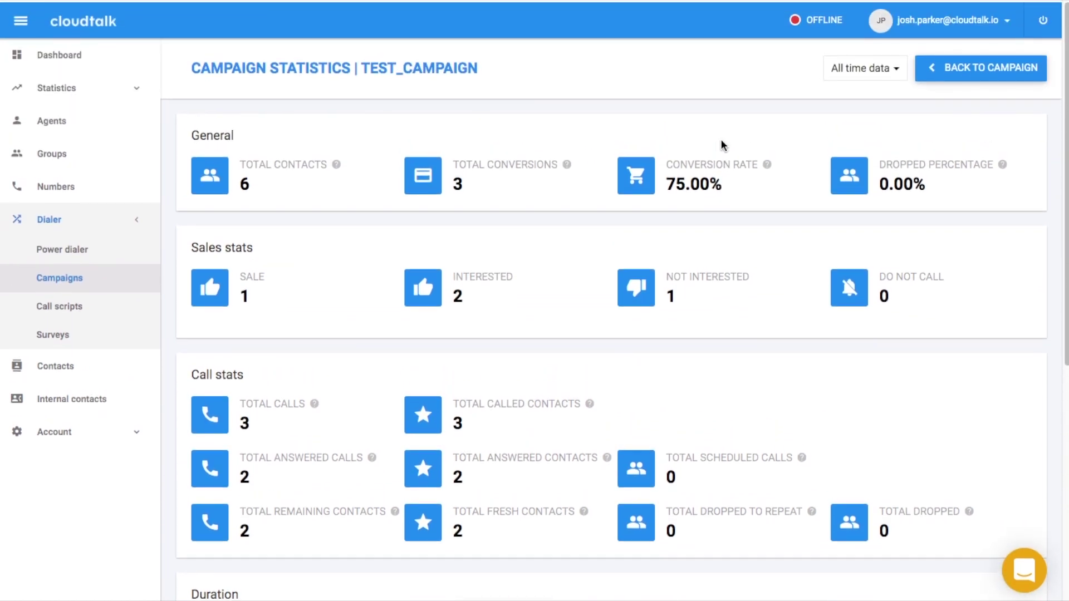